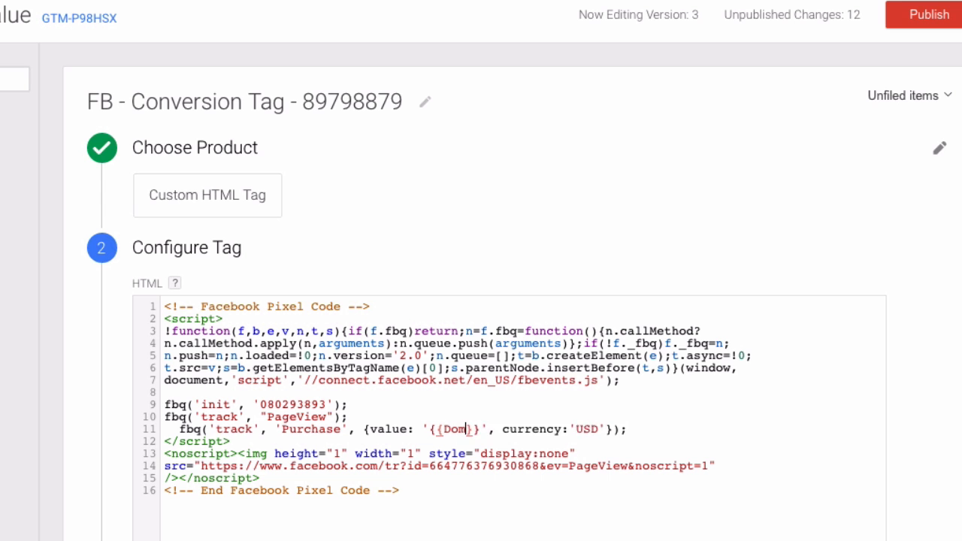
Complete the variable reference in the Facebook pixel's Purchase event value as {{DomTransactionValue}}
text(sactionValu)
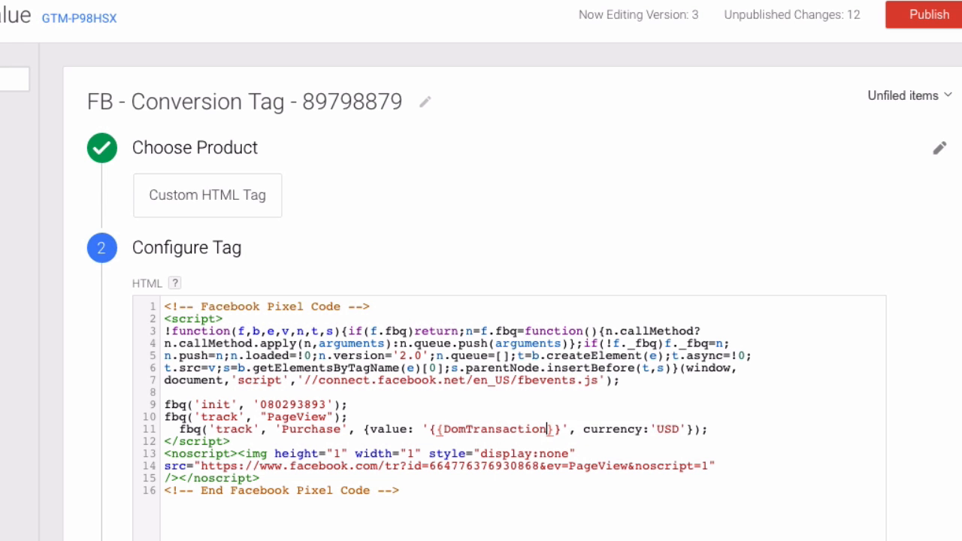
text(e)
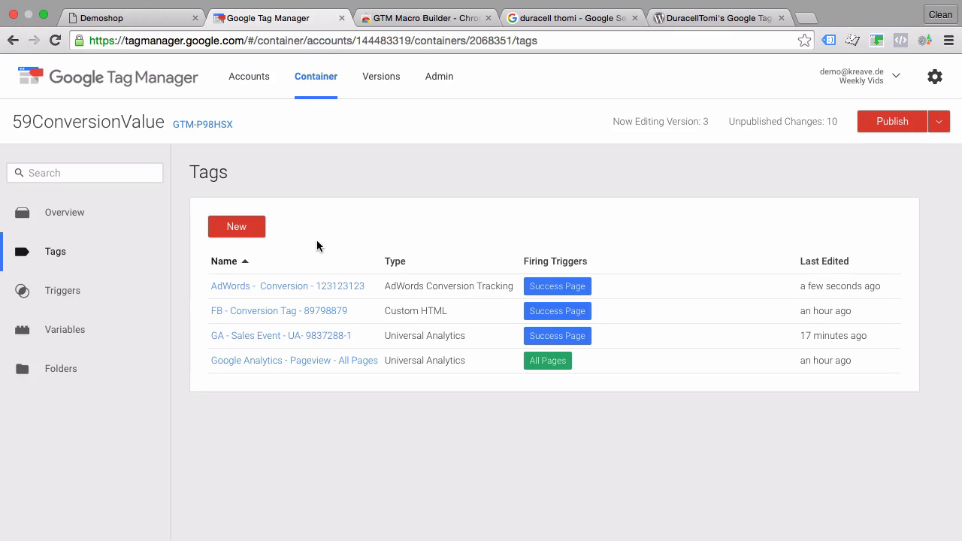
Open the AdWords conversion tag and expand its tag configuration to examine the conversion value and currency code fields
click(239, 290)
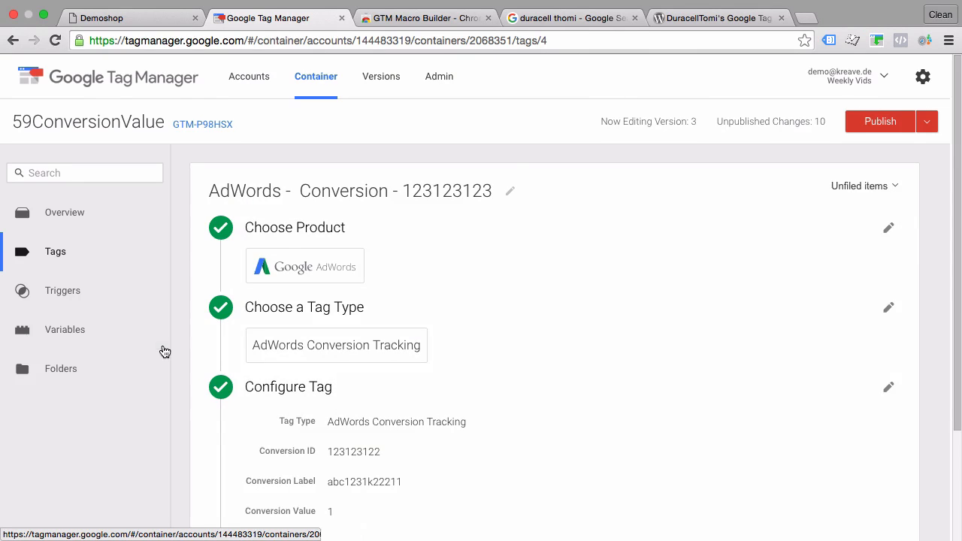
scroll(166, 346, down, 3)
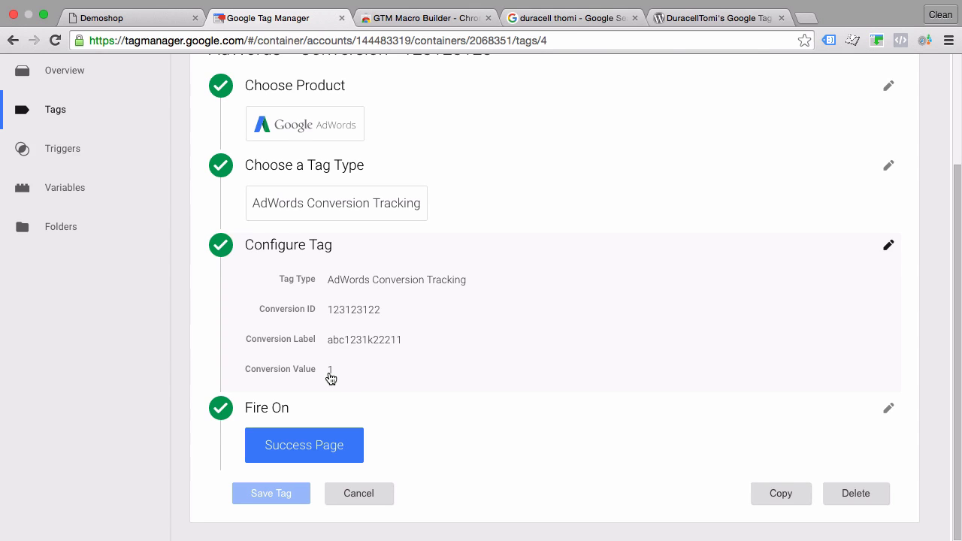
click(328, 373)
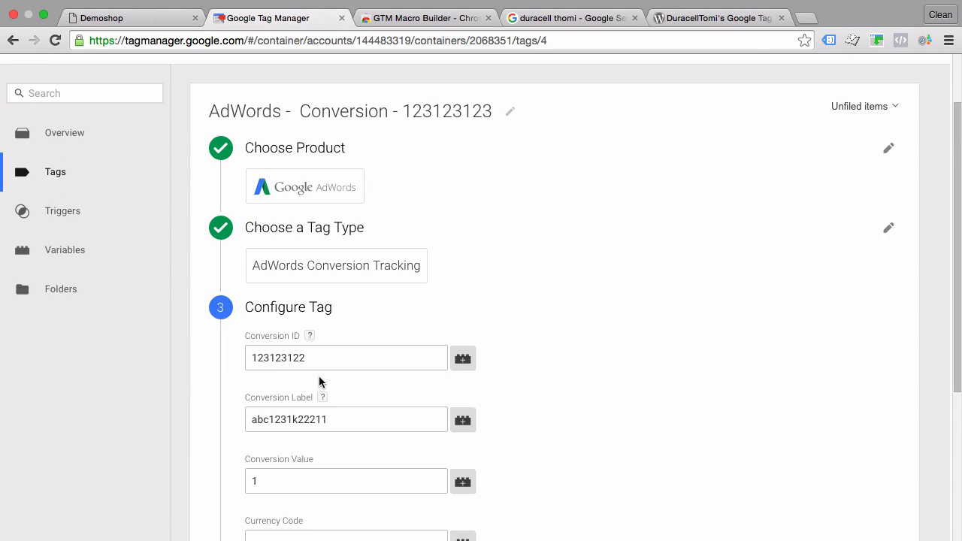
scroll(319, 376, down, 3)
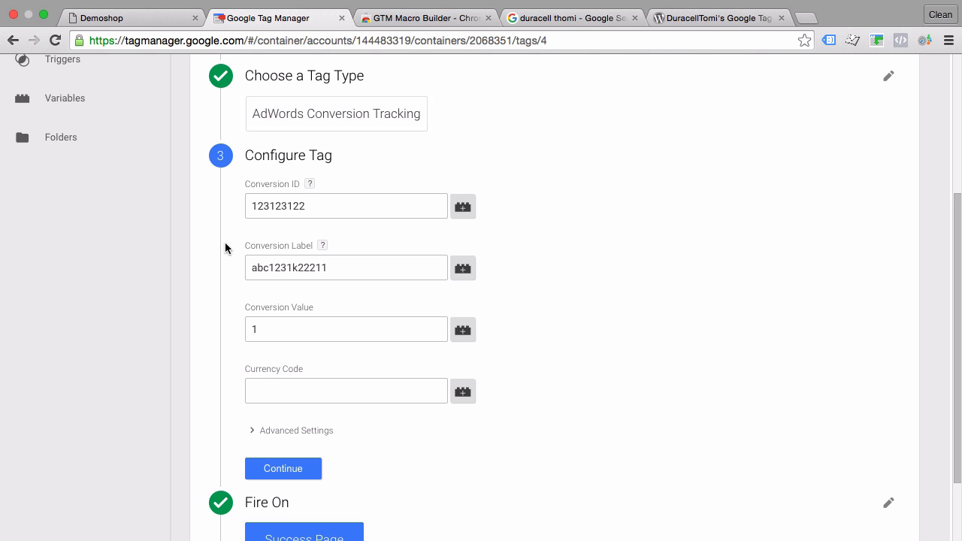
In the Demoshop site, add the Flying Ninja poster to the cart and proceed to checkout
click(129, 16)
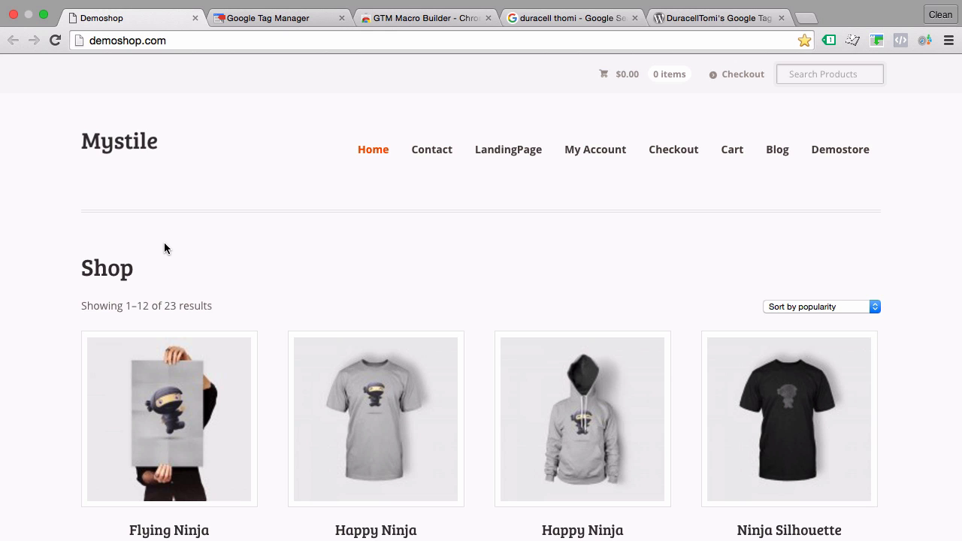
scroll(166, 248, down, 3)
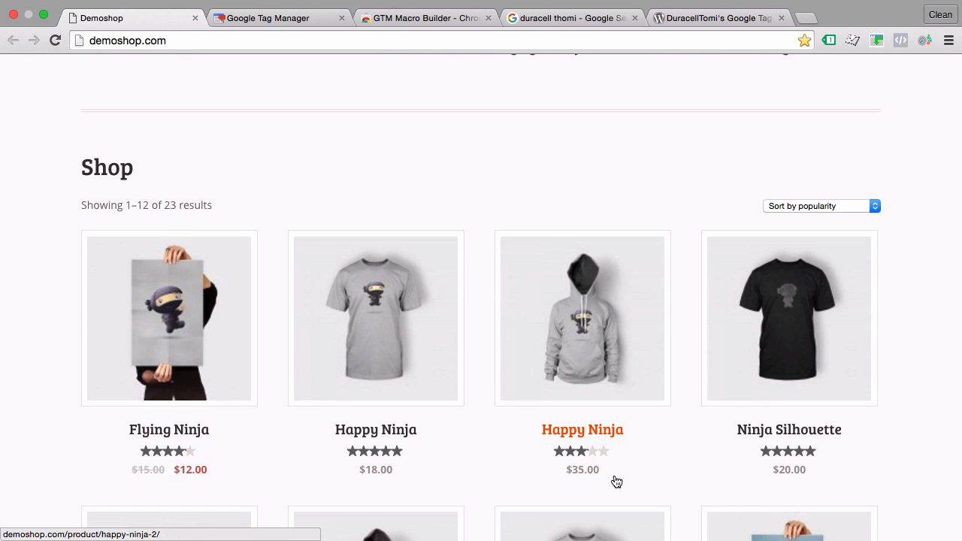
click(187, 342)
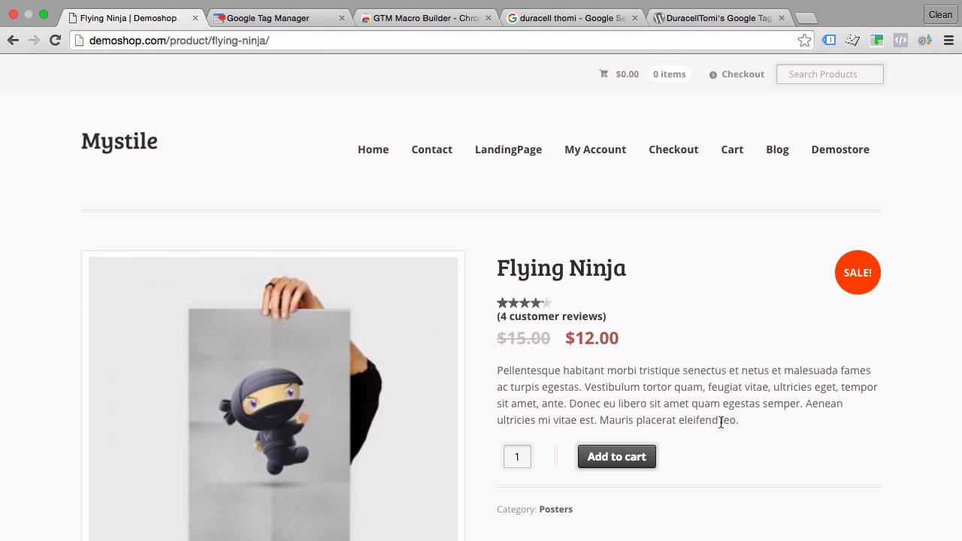
click(631, 462)
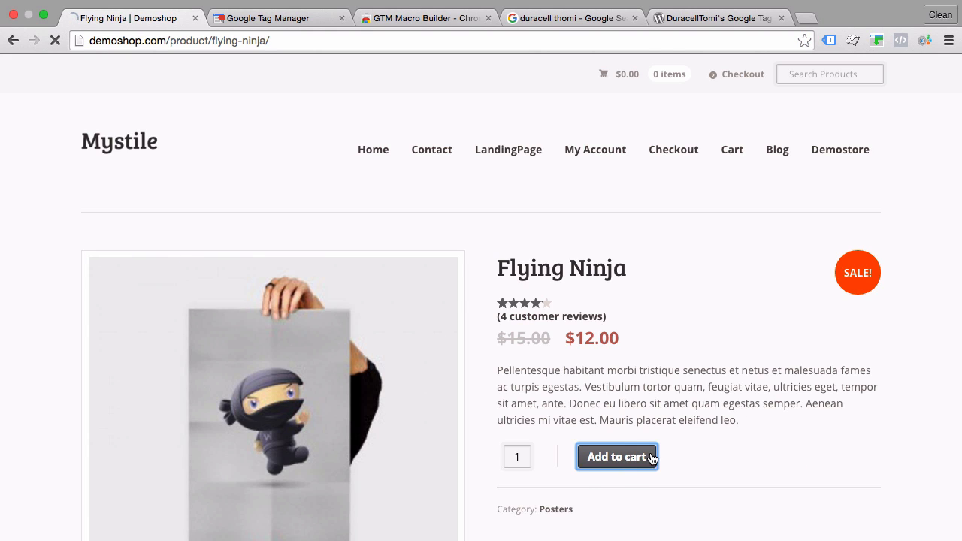
click(825, 271)
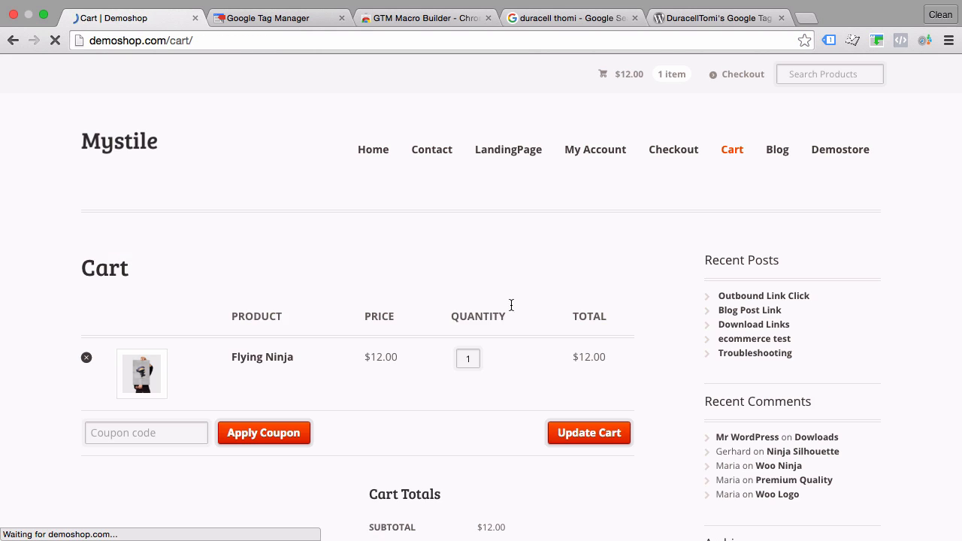
scroll(375, 472, down, 2)
click(426, 535)
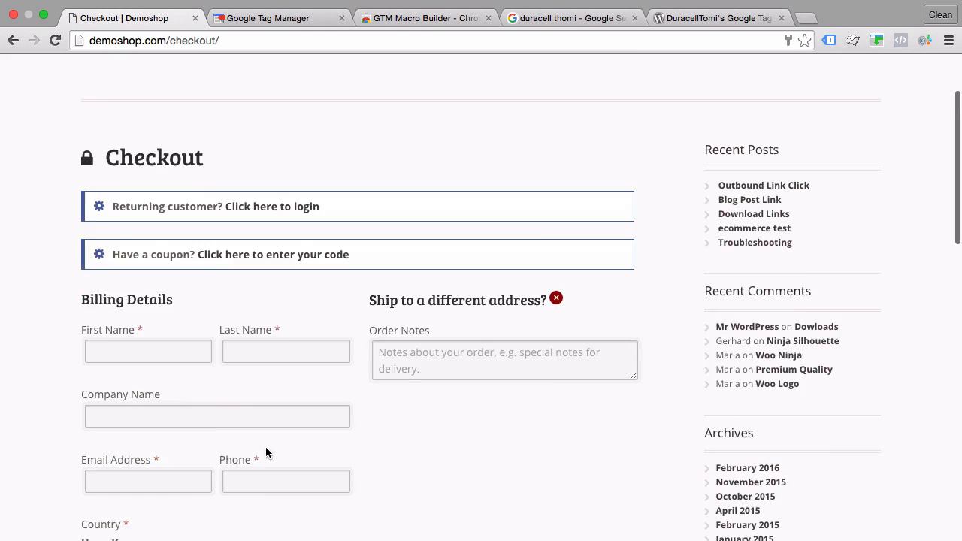
Fill in the first name, last name, e-mail address and phone of the billing details with the saved suggestions
scroll(266, 453, down, 5)
click(133, 137)
click(129, 161)
click(277, 136)
click(263, 160)
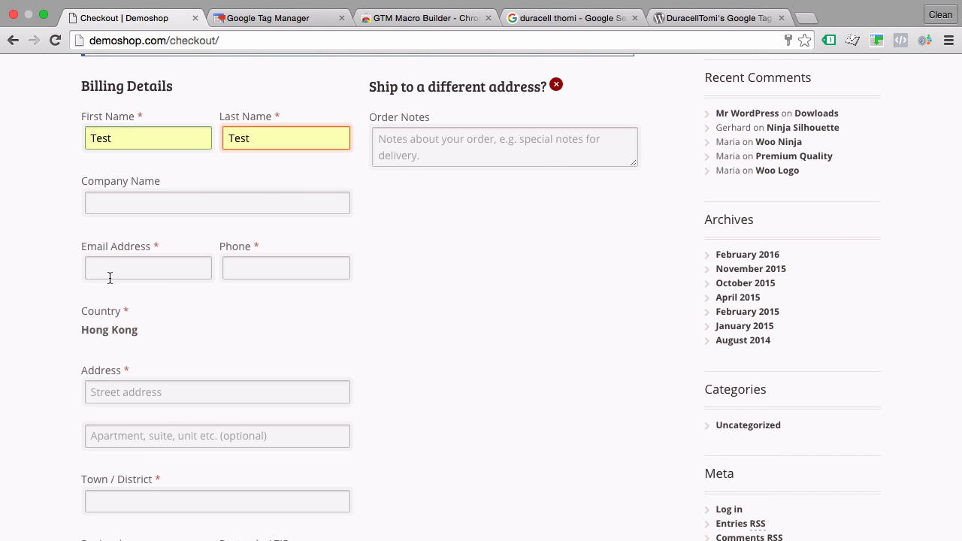
click(109, 272)
click(115, 291)
click(283, 269)
click(274, 290)
Fill in the remaining billing address fields and place the Flying Ninja order, declining the browser's offer to save the password
click(139, 396)
click(135, 415)
scroll(45, 430, down, 3)
click(123, 324)
click(122, 347)
click(128, 386)
click(128, 442)
double_click(260, 387)
scroll(195, 391, down, 10)
click(143, 395)
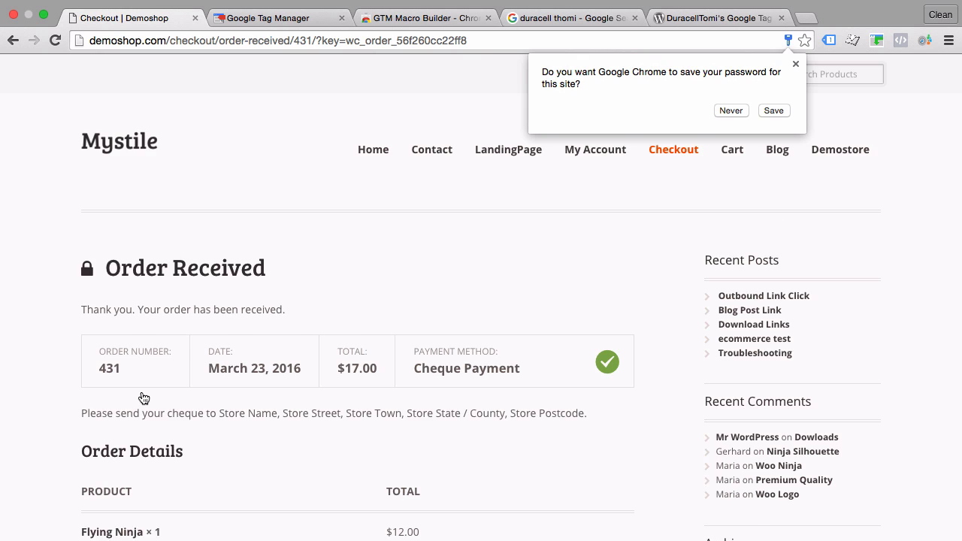
scroll(221, 355, down, 2)
click(716, 109)
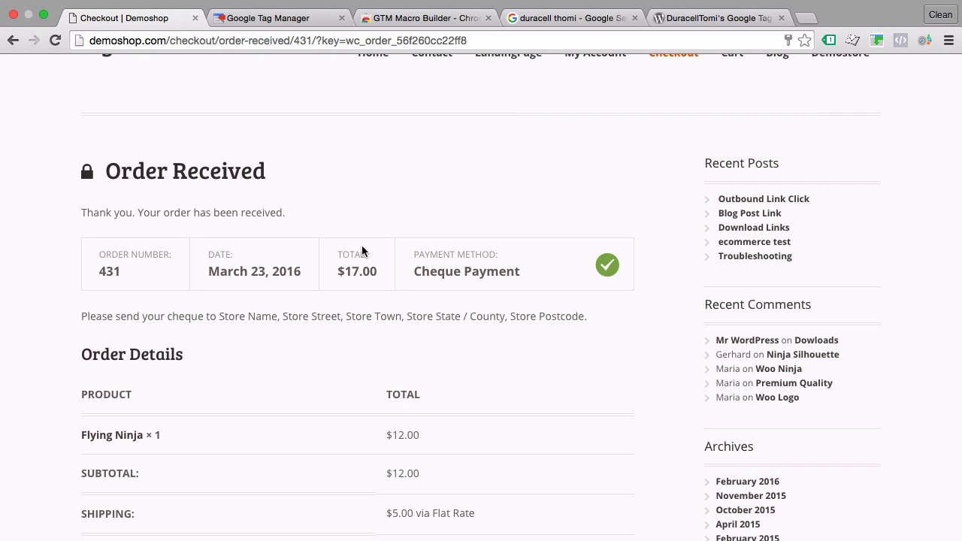
Return to the Tags list in Google Tag Manager and check the order total on the Demoshop confirmation page
click(278, 23)
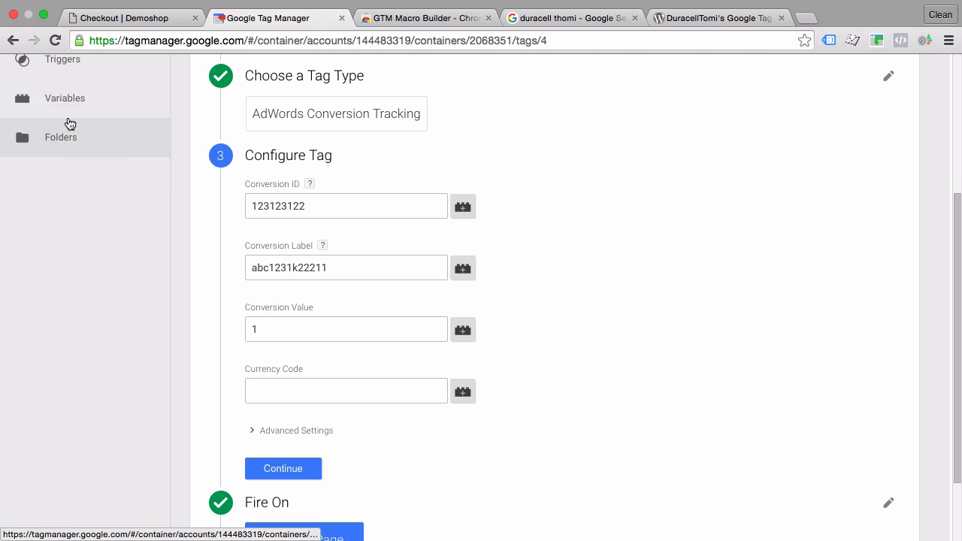
scroll(70, 124, up, 5)
click(46, 254)
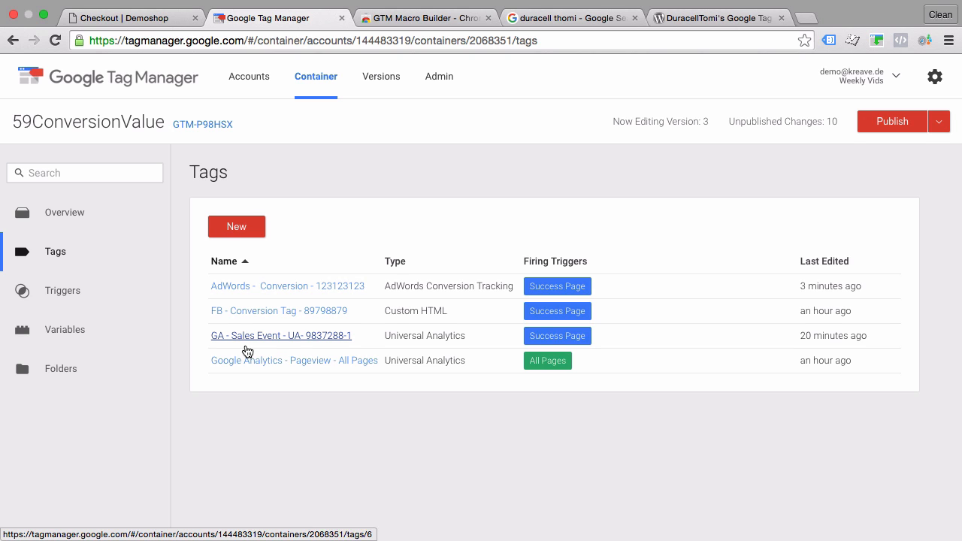
click(139, 16)
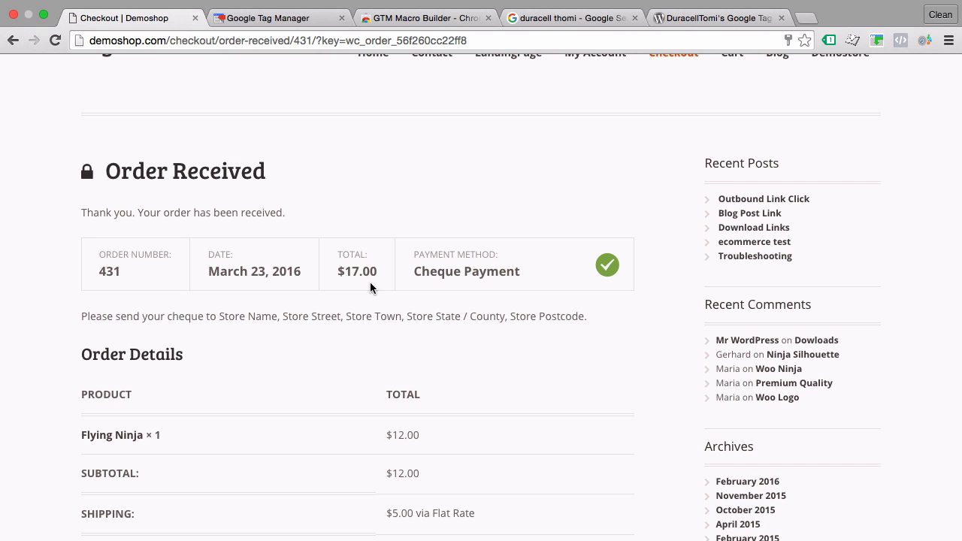
scroll(370, 288, up, 2)
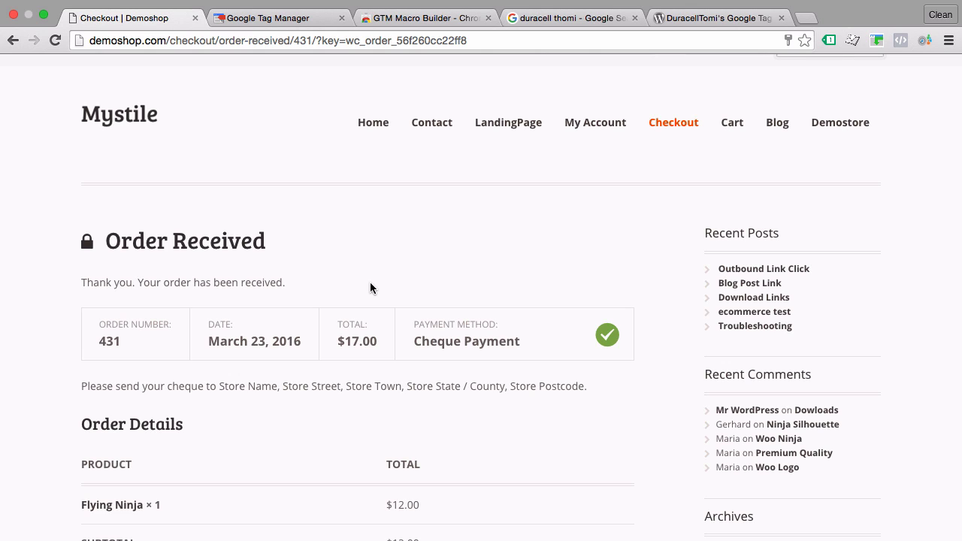
Turn on preview mode for the container in Google Tag Manager
click(245, 12)
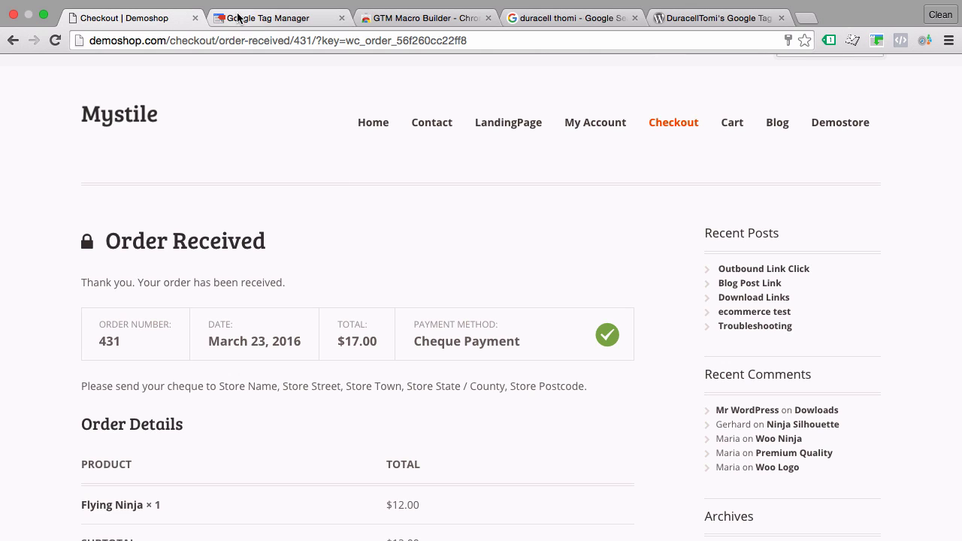
click(938, 122)
click(867, 249)
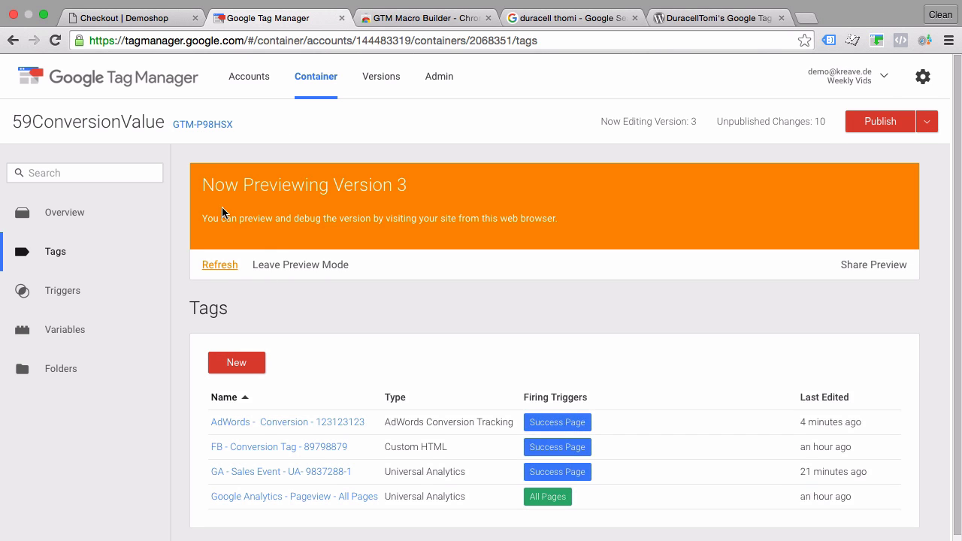
Back in Demoshop, add the $35.00 Happy Ninja hoodie to the cart and proceed to checkout
click(143, 17)
click(374, 124)
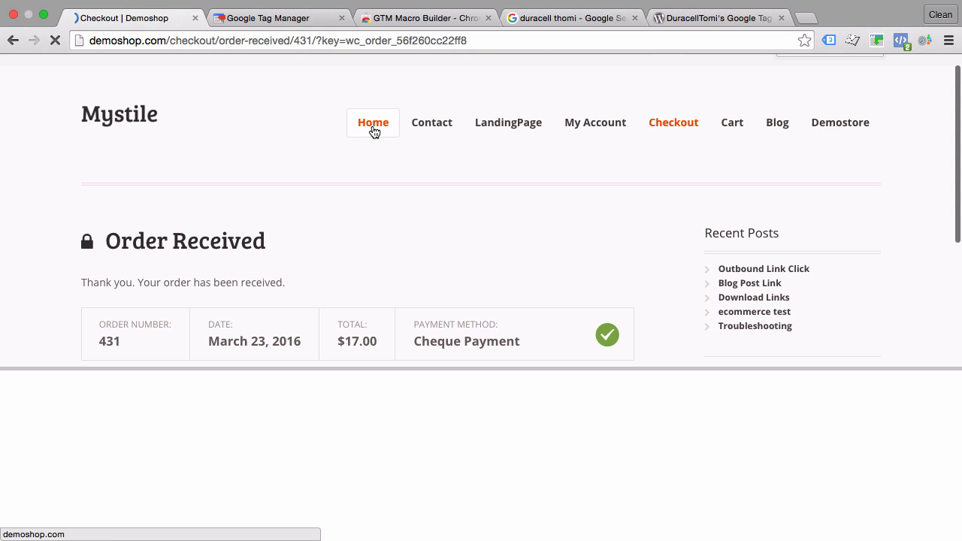
scroll(218, 275, down, 4)
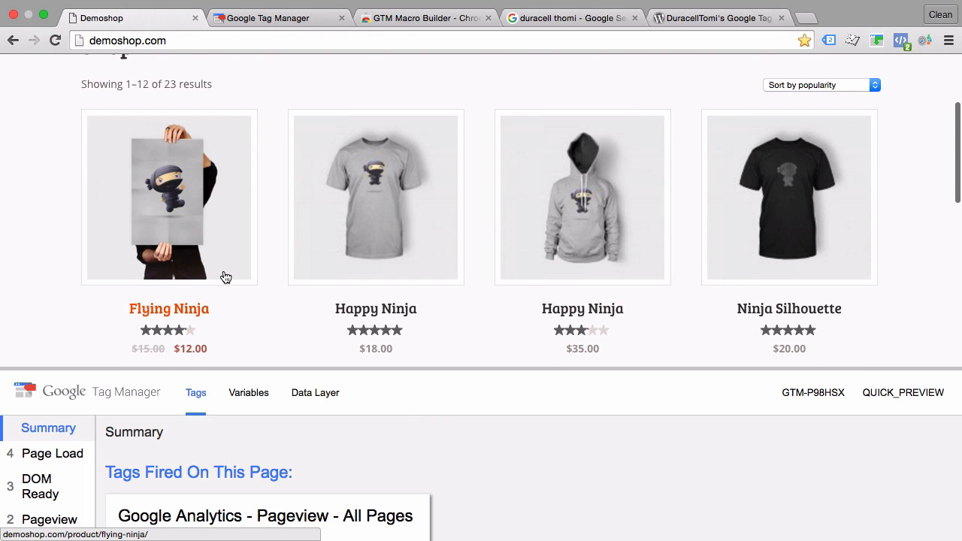
click(619, 254)
scroll(587, 226, down, 3)
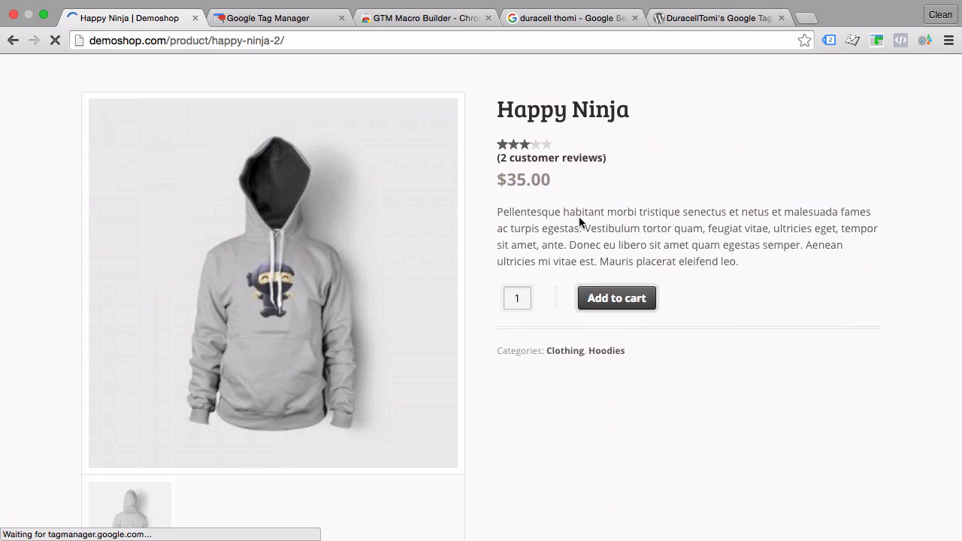
click(616, 271)
click(830, 78)
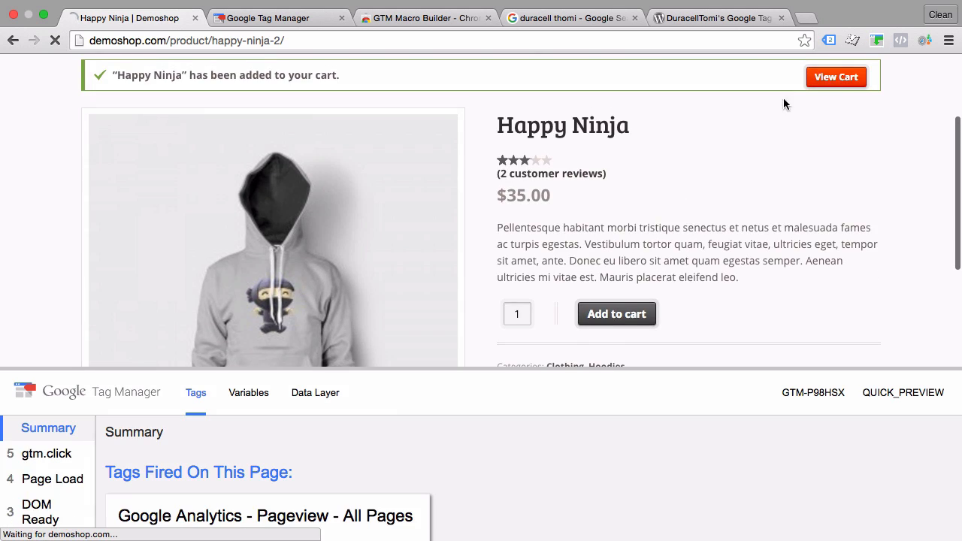
scroll(565, 233, down, 5)
click(426, 257)
Fill in the billing first name, last name, e-mail address and phone for the hoodie order with the saved suggestions
scroll(427, 263, down, 5)
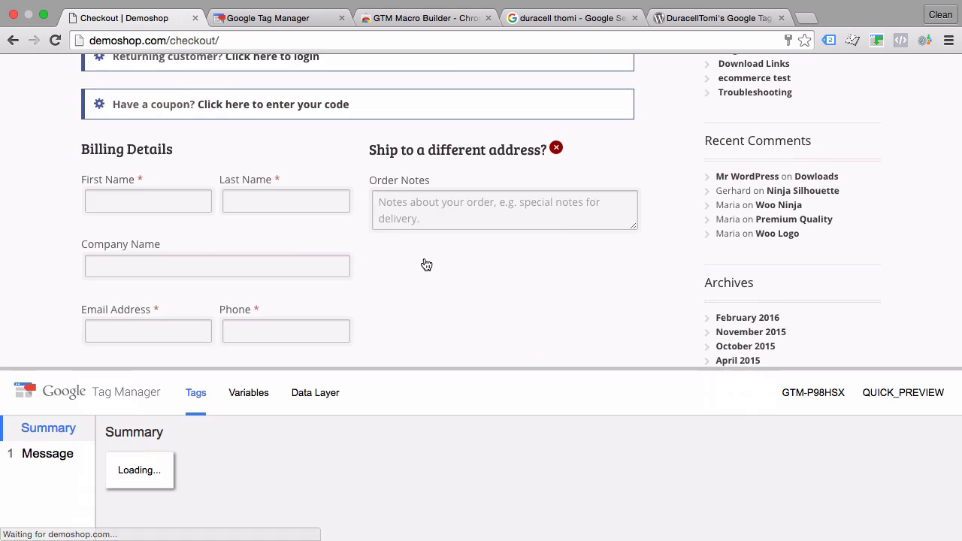
double_click(115, 131)
click(115, 153)
double_click(241, 130)
click(240, 149)
double_click(172, 260)
click(170, 280)
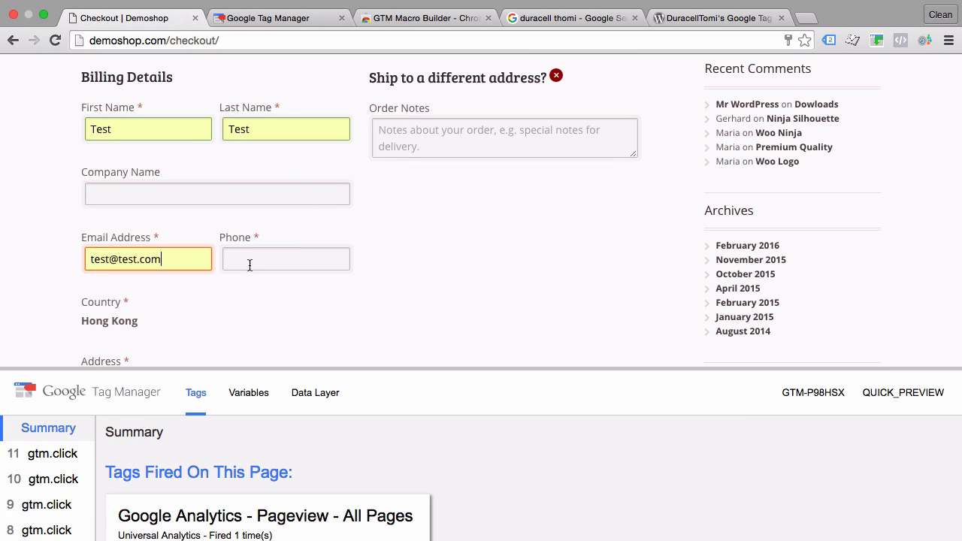
double_click(260, 260)
click(260, 281)
Fill in the remaining billing address fields for the Happy Ninja hoodie and place the order
scroll(103, 302, down, 4)
double_click(120, 104)
click(116, 130)
double_click(121, 213)
click(120, 234)
double_click(244, 278)
scroll(47, 303, down, 6)
click(167, 338)
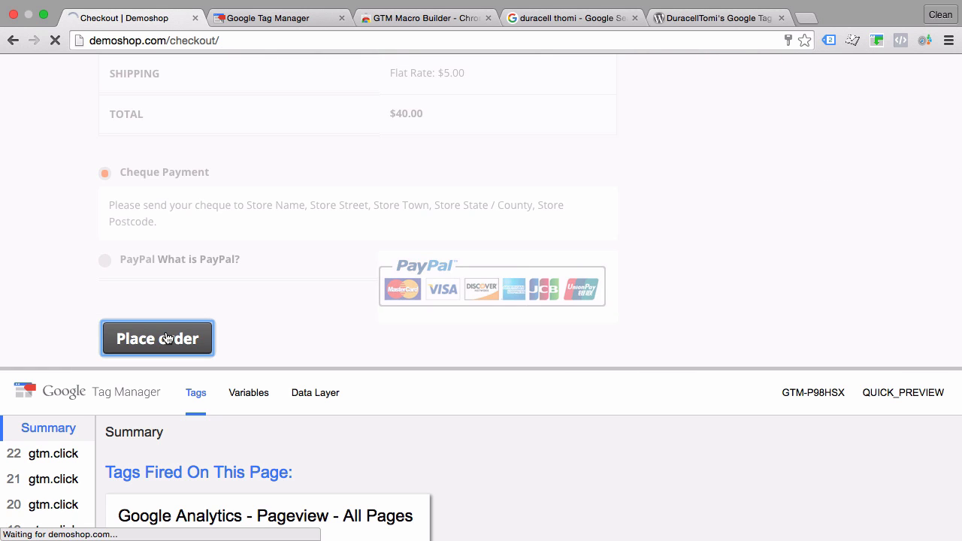
Enlarge the Tag Manager preview pane on the order confirmation page to review the fired tags
scroll(344, 299, down, 1)
scroll(345, 299, down, 4)
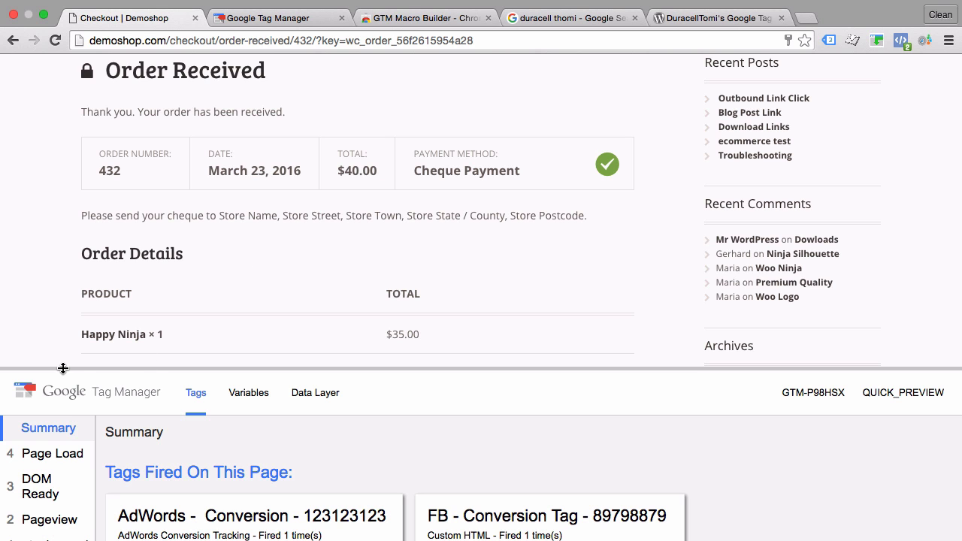
drag(62, 369, 74, 231)
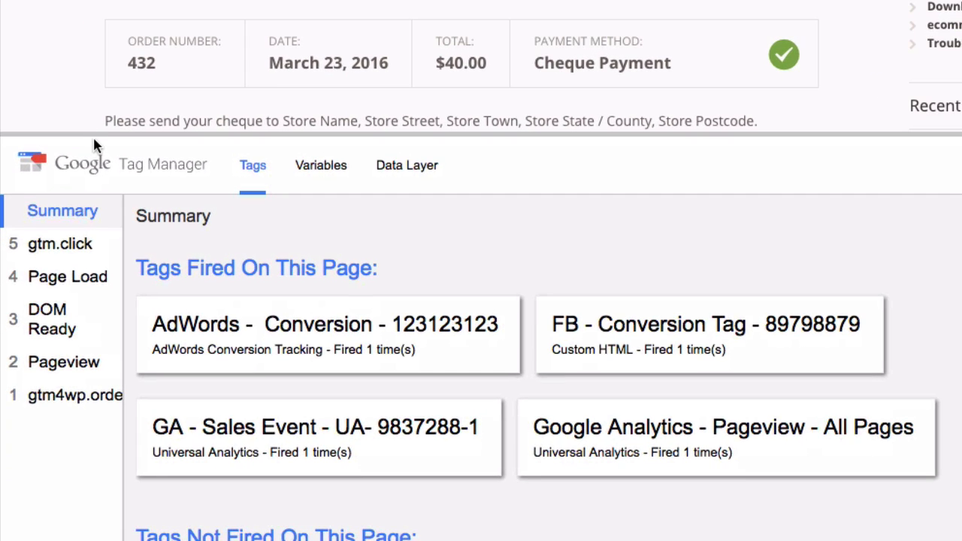
Examine the transaction details of the gtm4wp.orderCompleted event in the data layer
click(392, 169)
scroll(258, 290, down, 4)
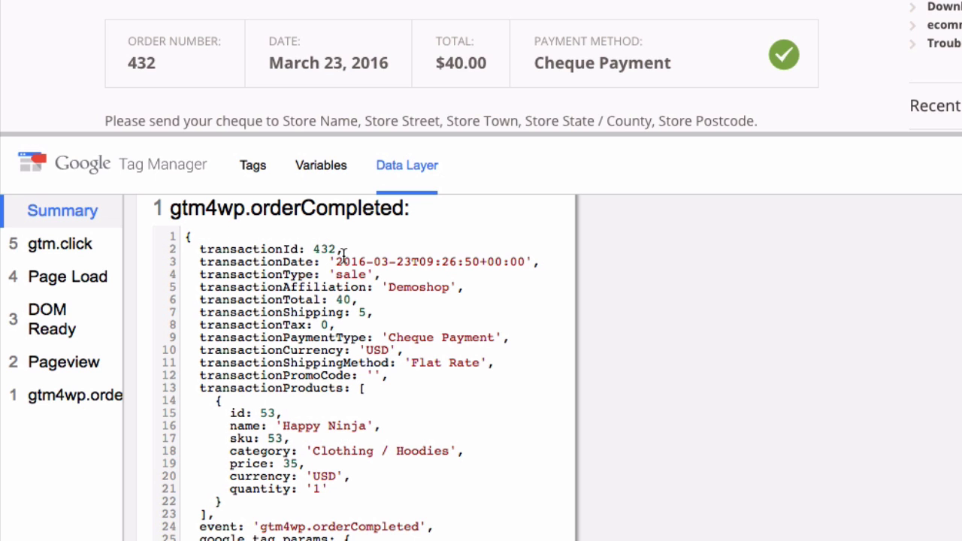
scroll(360, 287, down, 3)
scroll(360, 287, down, 6)
scroll(358, 283, up, 5)
scroll(358, 283, up, 5)
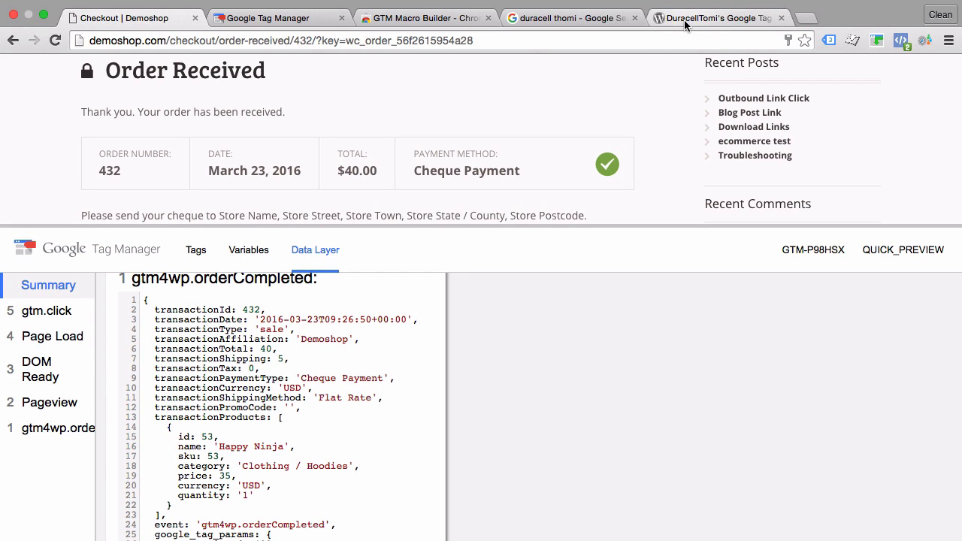
View the DuracellTomi's Google Tag Manager plugin page, and highlight the transactionTotal key in the order confirmation's data layer
click(684, 19)
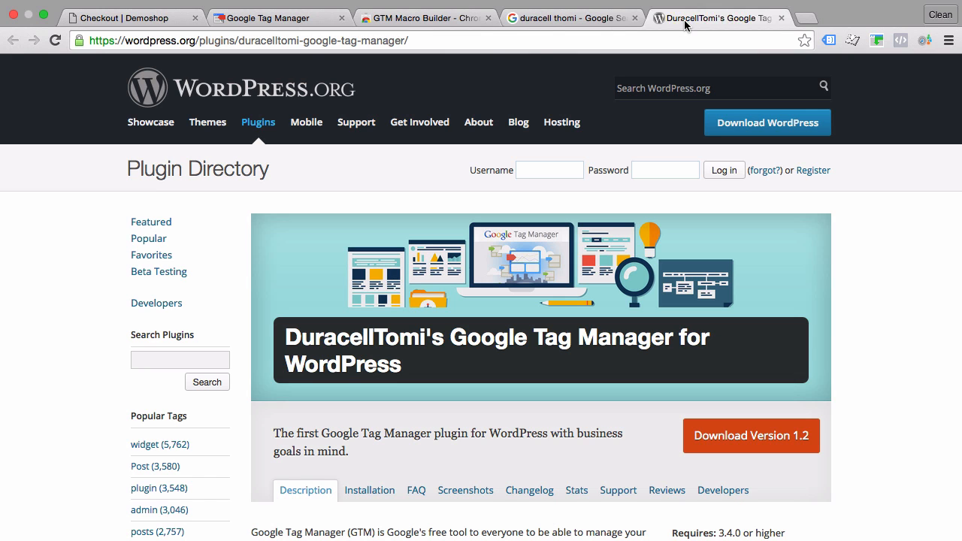
click(114, 21)
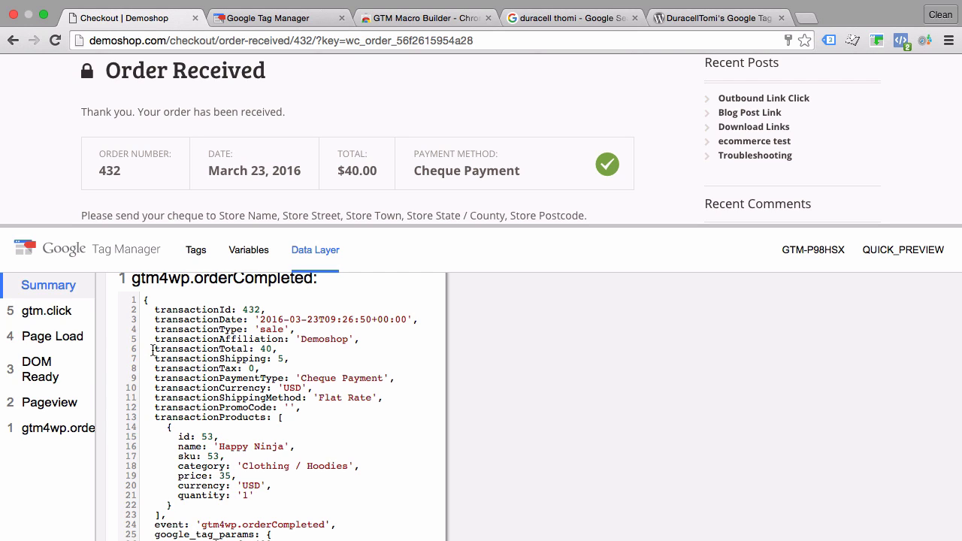
drag(154, 348, 250, 349)
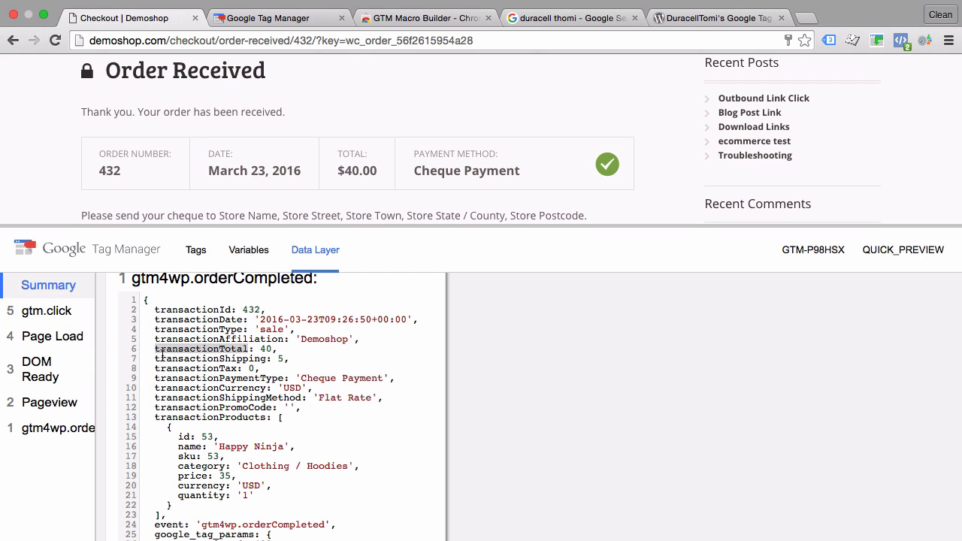
Start a new user-defined variable in the Tag Manager container and name it dataLayerTransactionValue
click(301, 20)
click(111, 344)
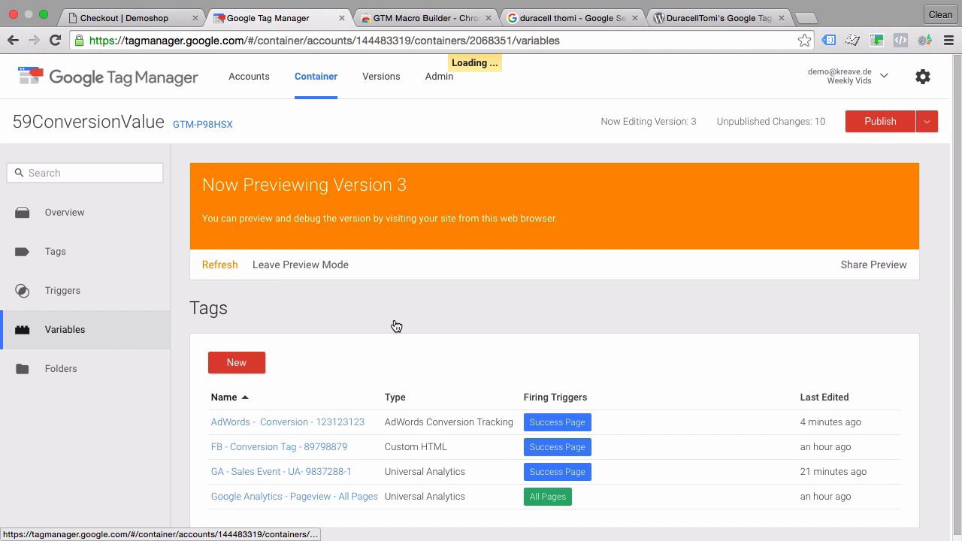
scroll(394, 325, down, 10)
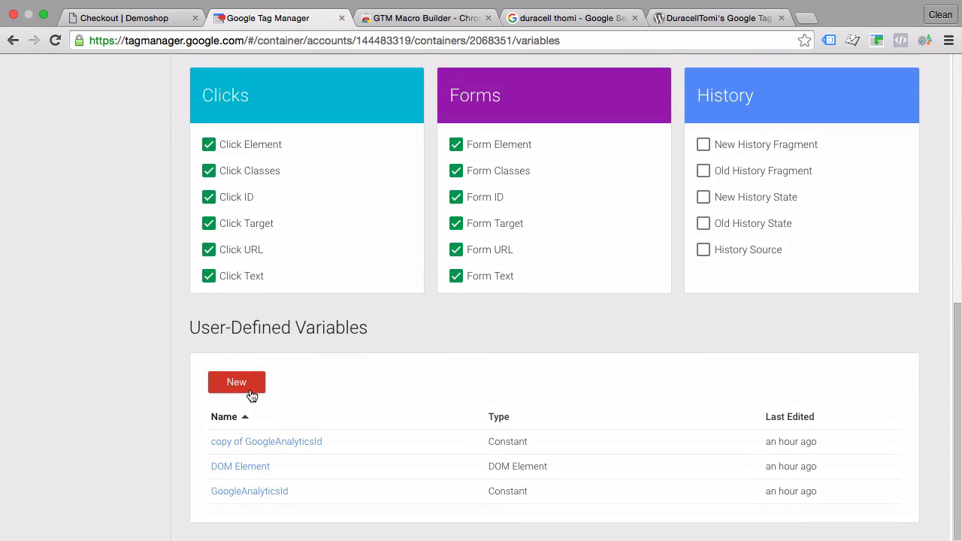
click(249, 389)
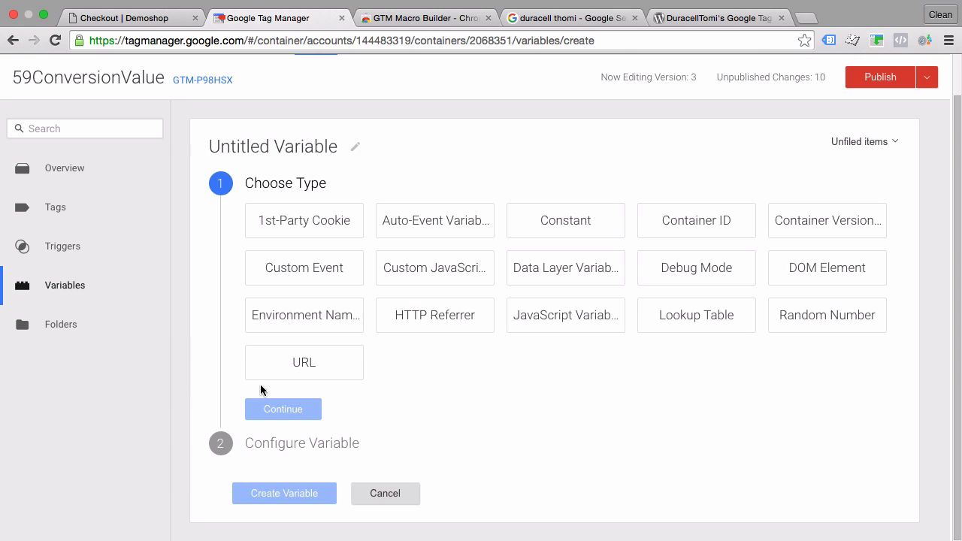
click(278, 145)
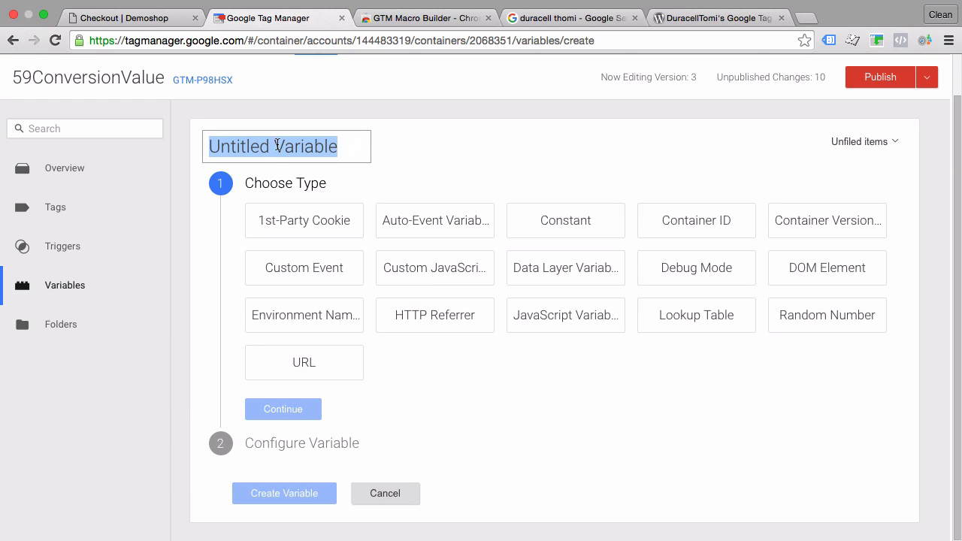
text(dataLayerTransactionValue)
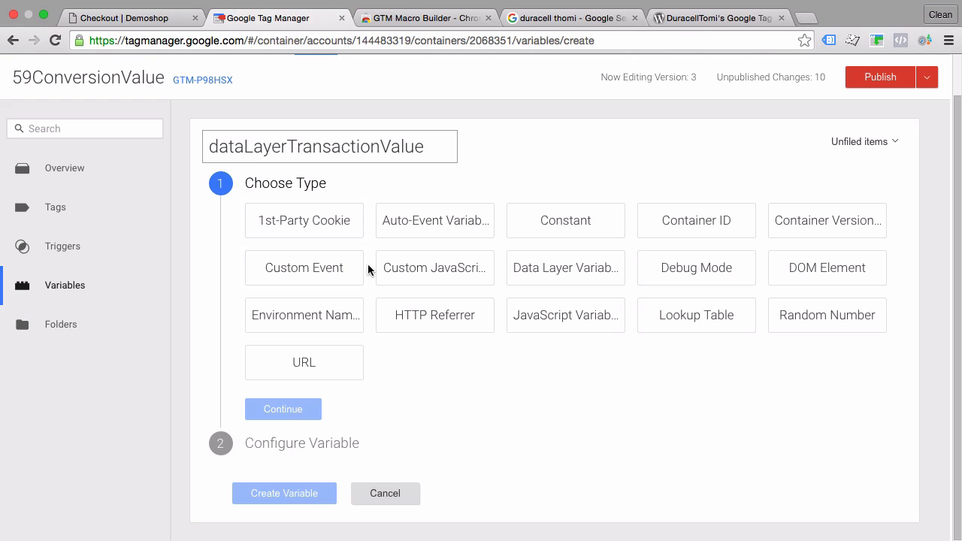
Create it as a Data Layer Variable that reads transactionTotal, and refresh the container preview
click(549, 269)
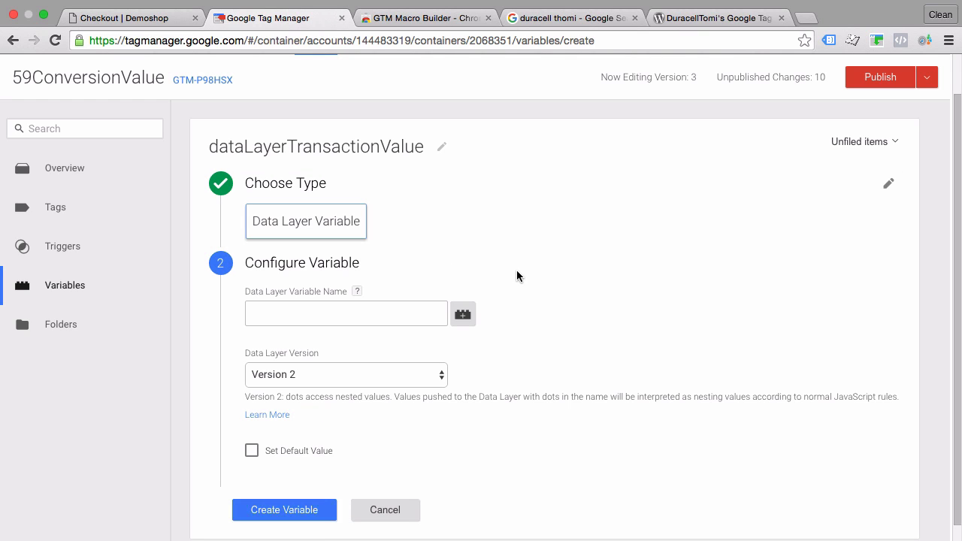
click(345, 319)
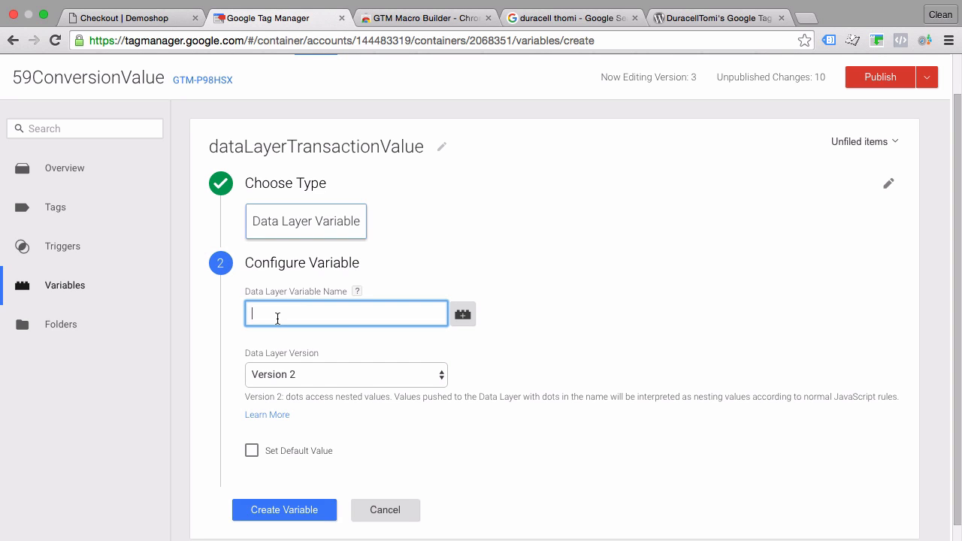
click(124, 17)
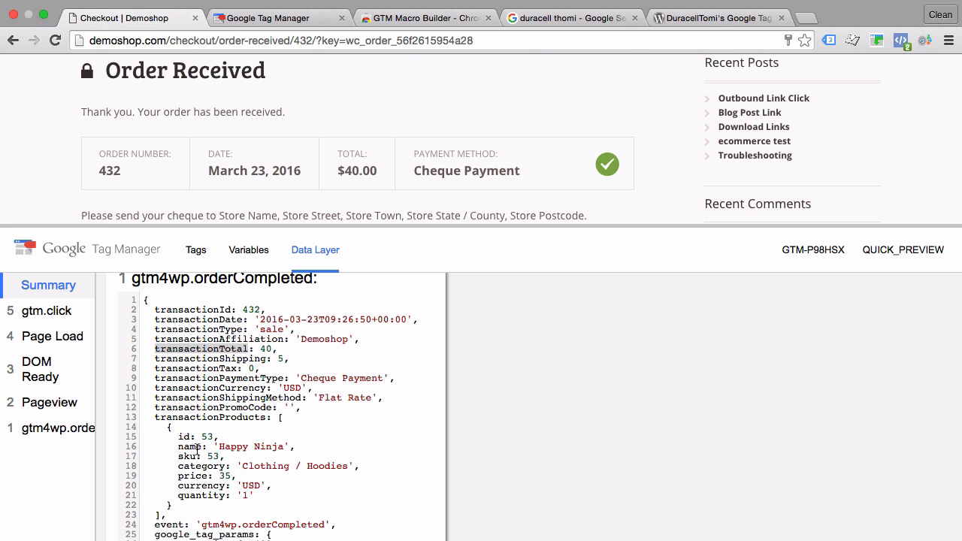
click(330, 12)
text(transaction)
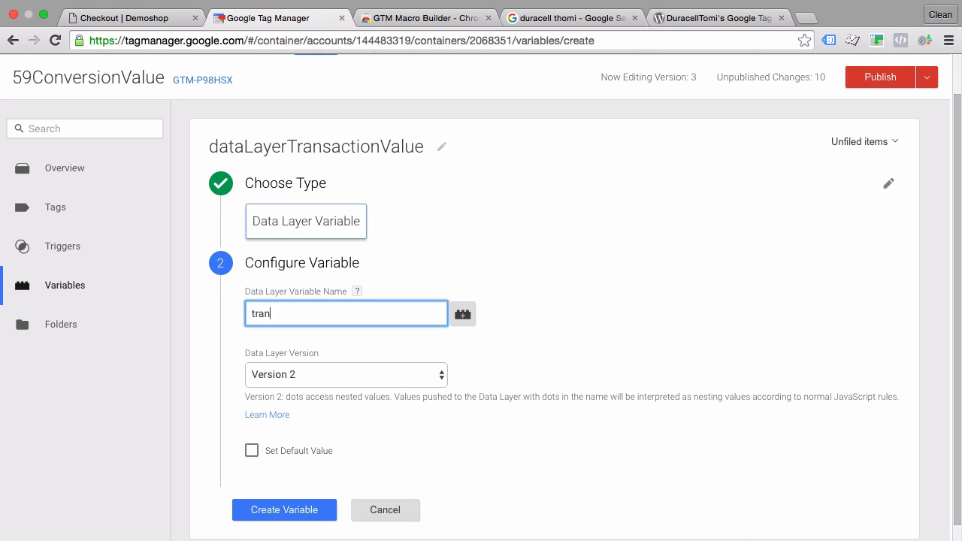
text(Total)
click(273, 511)
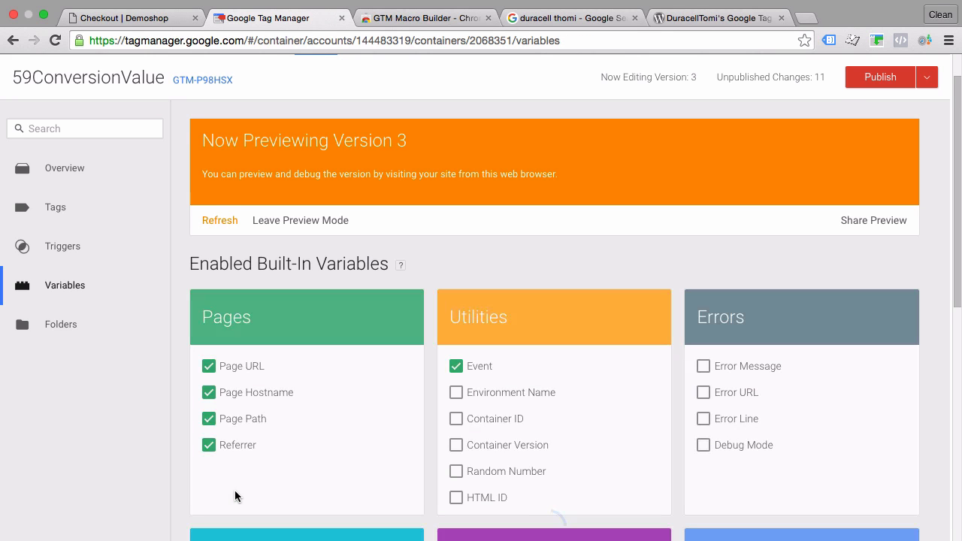
click(221, 221)
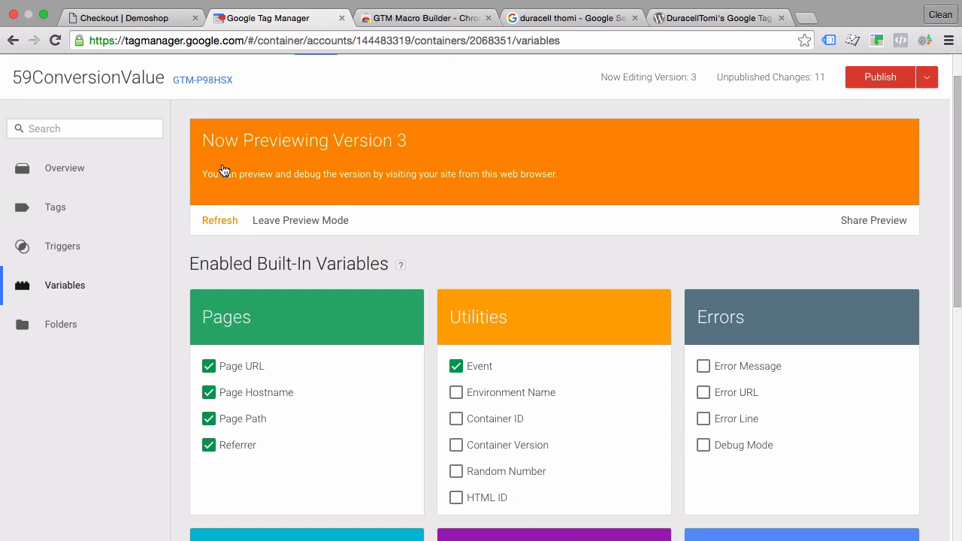
Add one Ninja Silhouette T-shirt from the Demoshop home page to the cart and proceed to checkout
click(148, 16)
scroll(159, 116, up, 5)
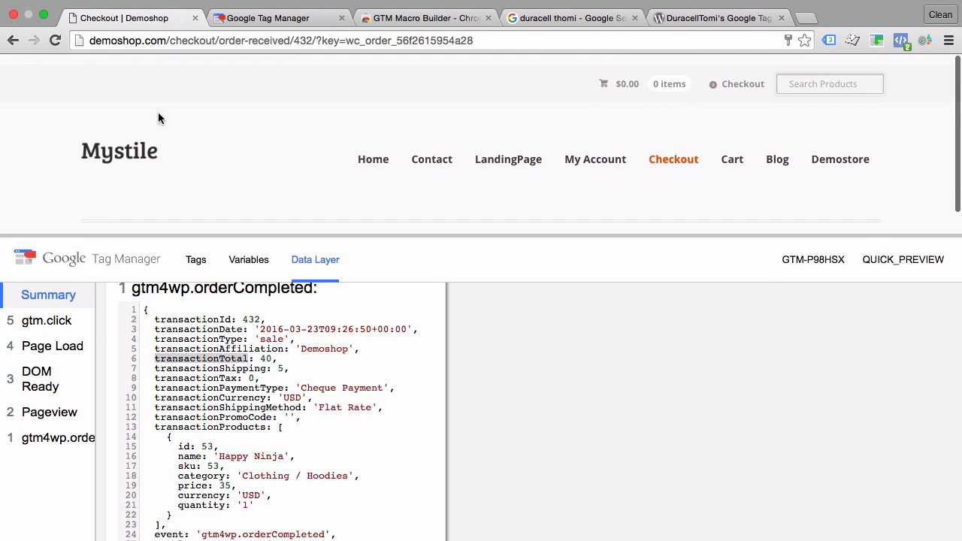
click(120, 142)
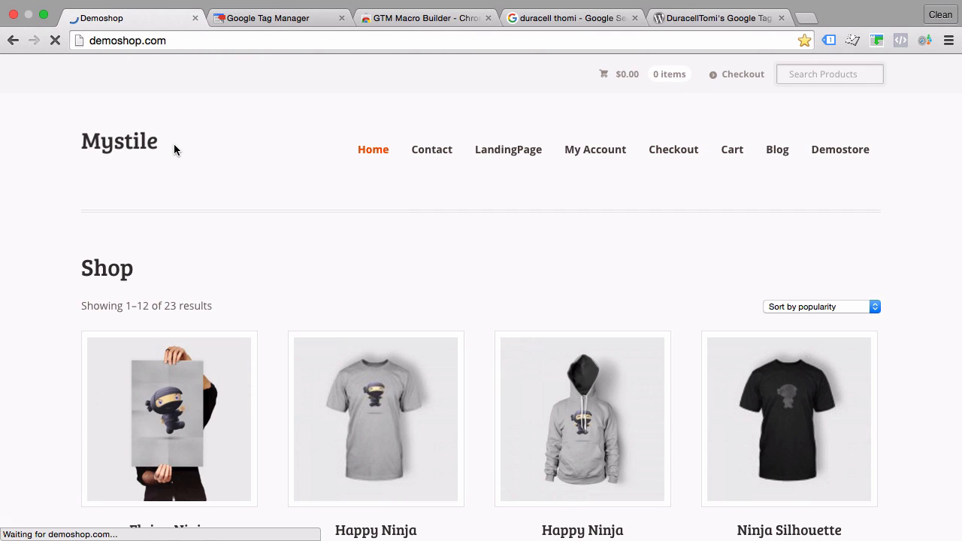
scroll(606, 304, down, 3)
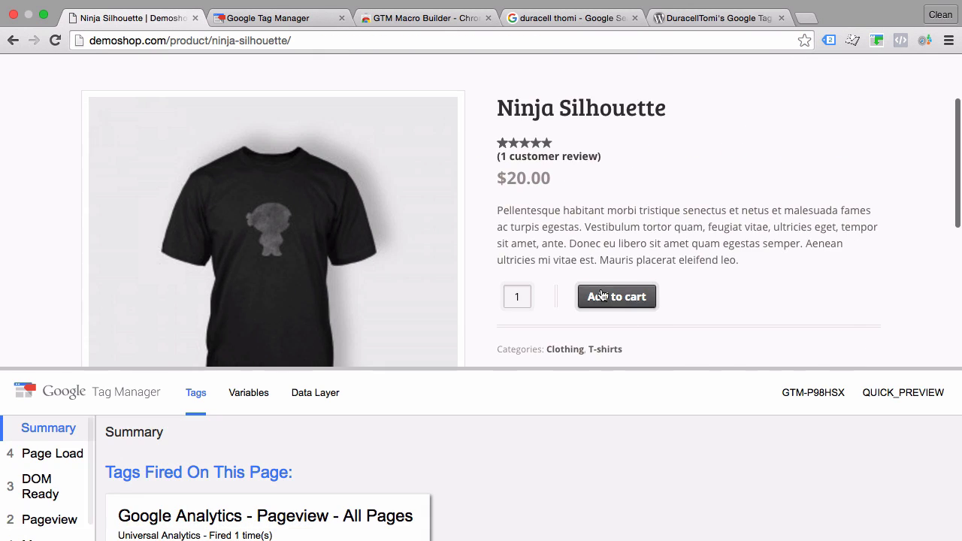
click(602, 298)
scroll(502, 323, down, 5)
click(455, 254)
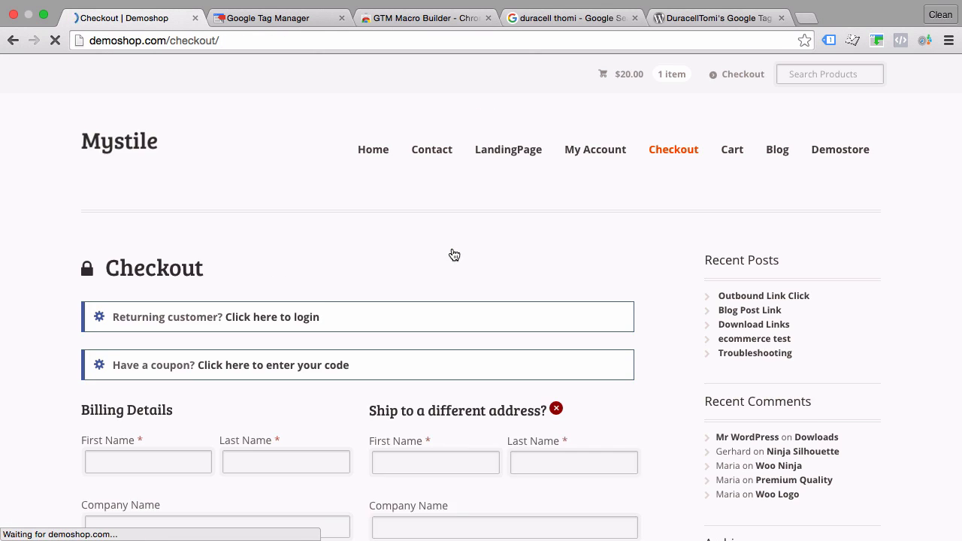
Fill in the billing first name, last name, e-mail address and phone with the saved autofill entries
scroll(323, 304, down, 5)
double_click(144, 101)
click(143, 124)
double_click(269, 101)
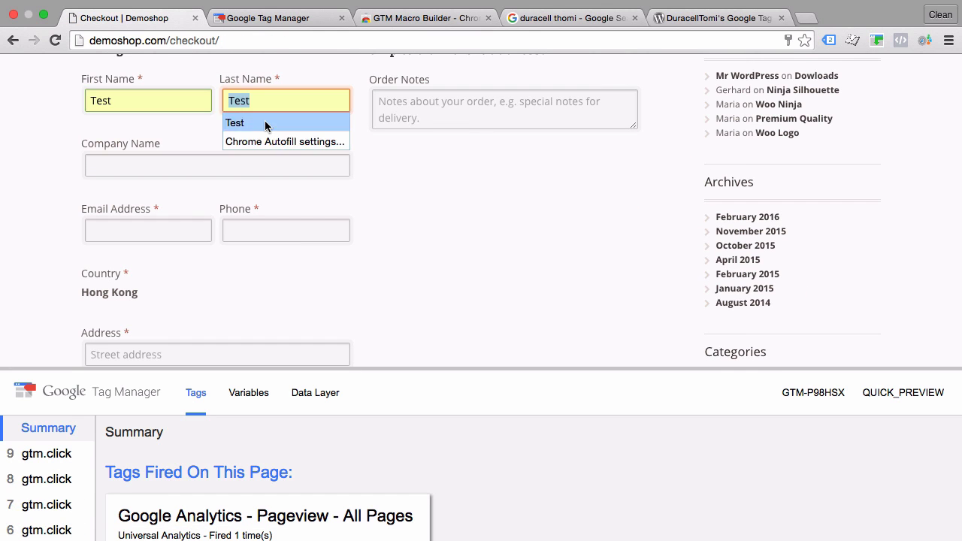
click(266, 123)
double_click(156, 231)
click(160, 255)
double_click(269, 231)
click(264, 254)
Fill in the billing street address and town for the Ninja Silhouette purchase and place the order
scroll(135, 270, down, 2)
double_click(141, 259)
click(139, 283)
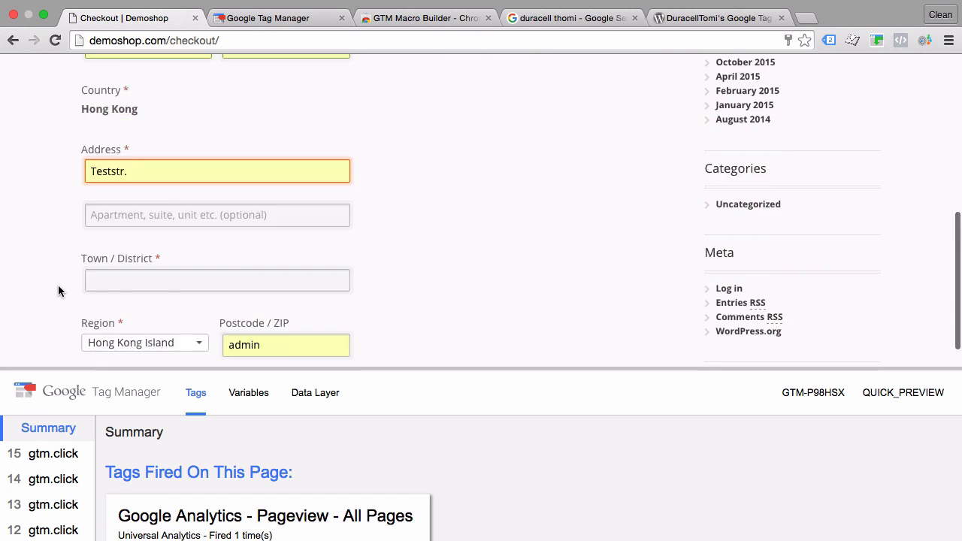
scroll(60, 292, down, 4)
double_click(151, 131)
click(150, 154)
double_click(259, 195)
scroll(61, 251, down, 6)
click(161, 339)
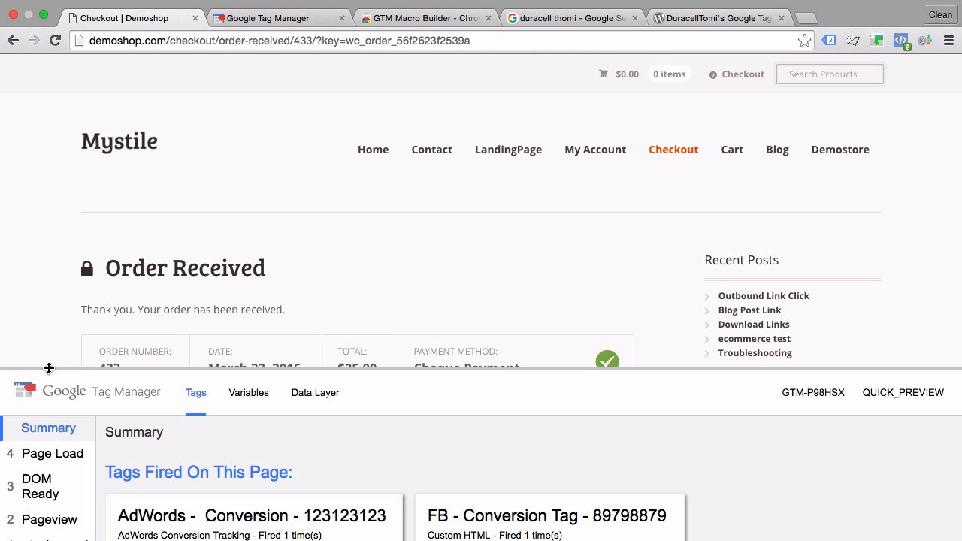
Enlarge the preview pane and compare the Pageview event's dataLayerTransactionValue variable with the total of the received order
drag(49, 368, 82, 217)
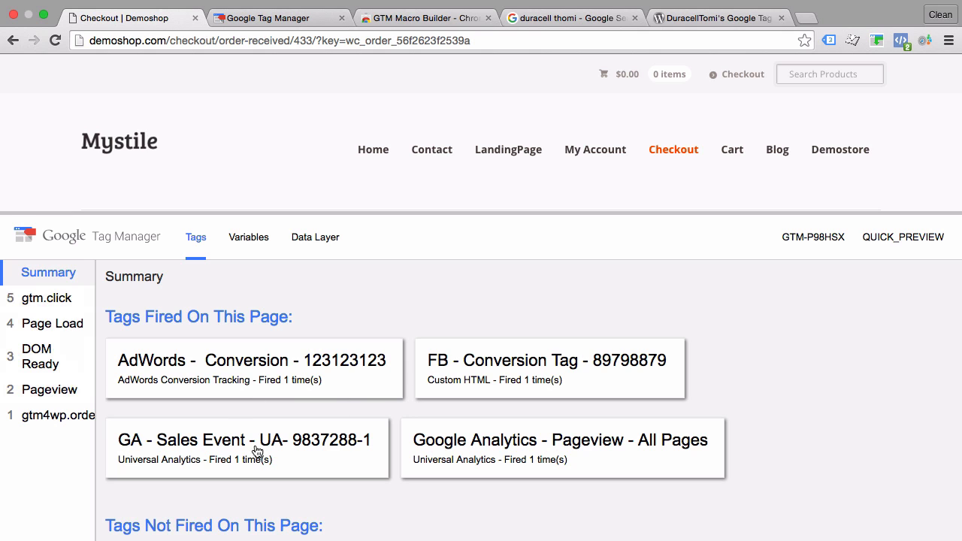
click(22, 396)
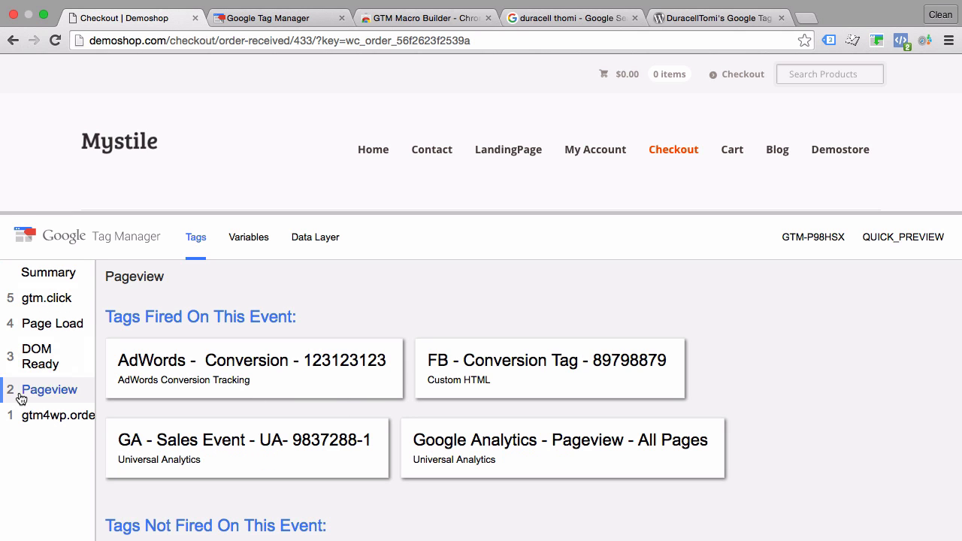
click(260, 242)
scroll(225, 357, down, 5)
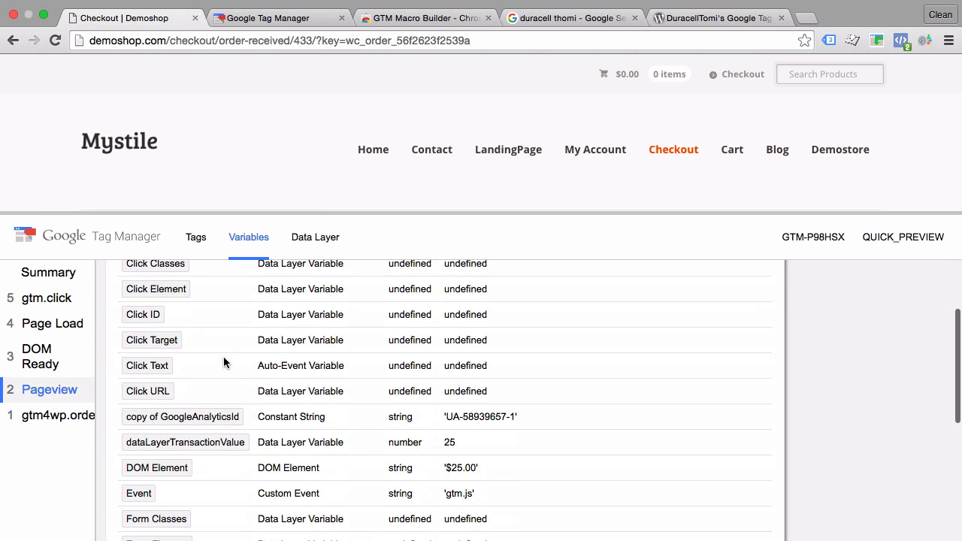
scroll(223, 363, down, 3)
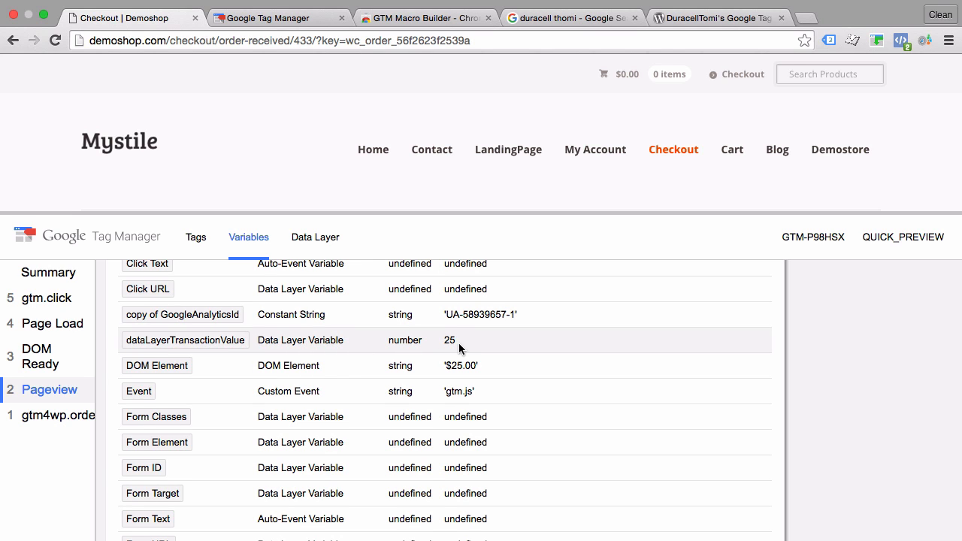
scroll(278, 175, down, 6)
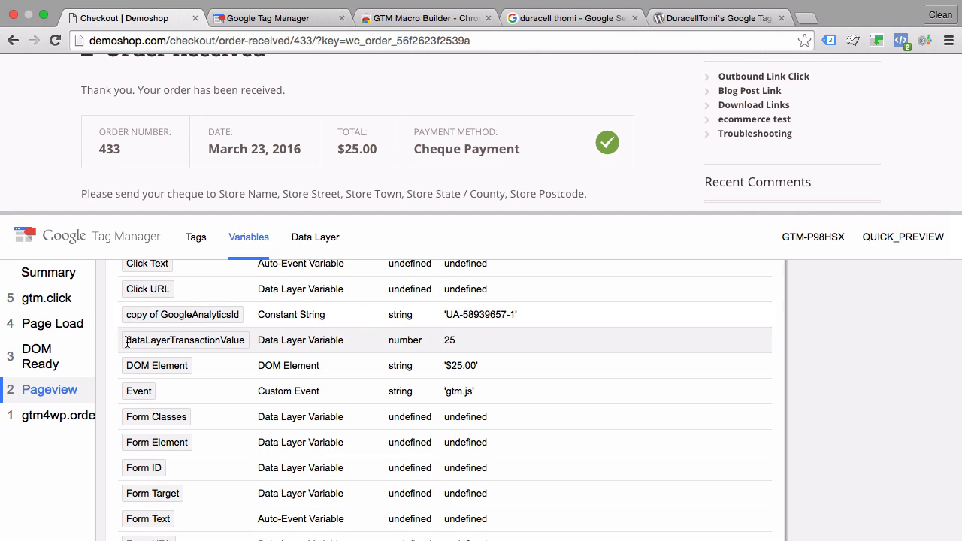
Replace the fixed conversion value in the AdWords conversion tag with the {{dataLayerTransactionValue}} variable
click(274, 18)
click(101, 216)
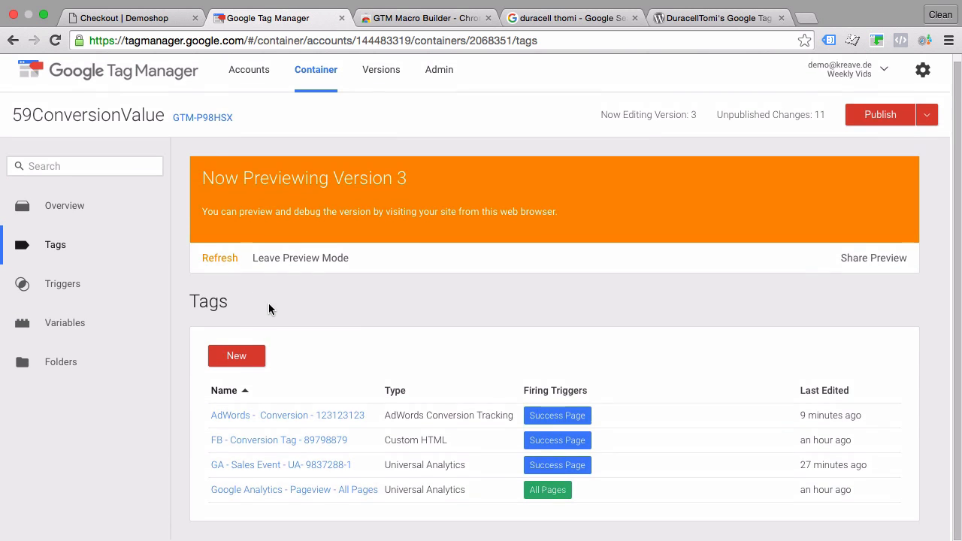
click(243, 416)
scroll(354, 365, down, 5)
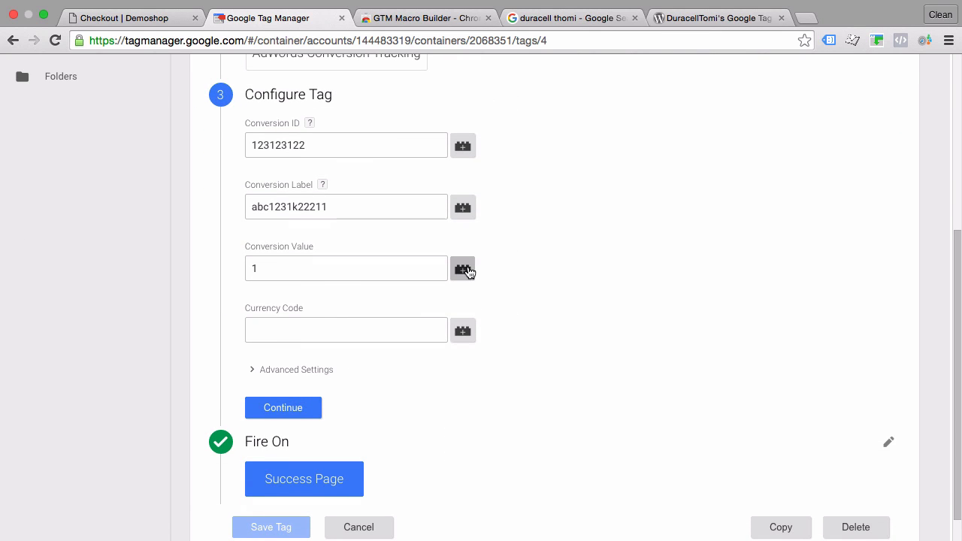
double_click(339, 267)
key(BackSpace)
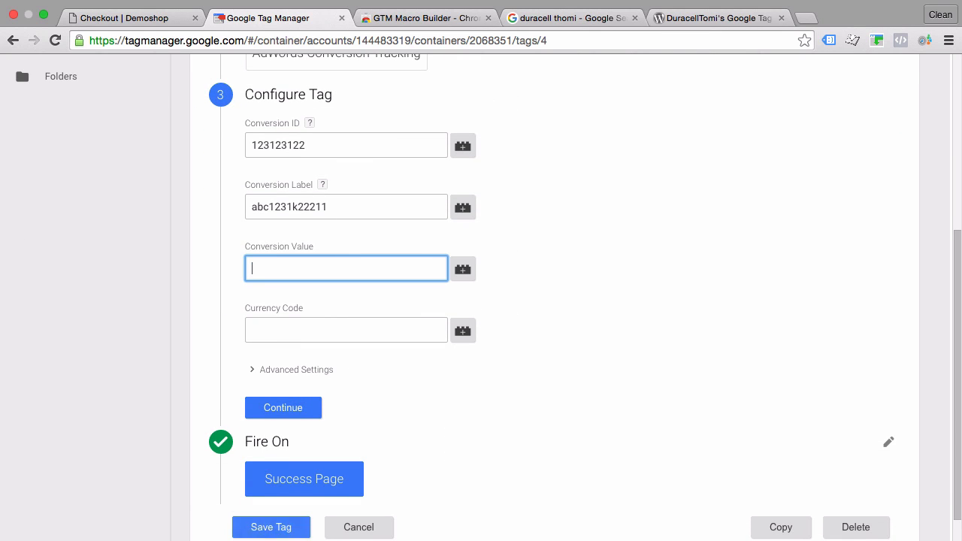
click(467, 275)
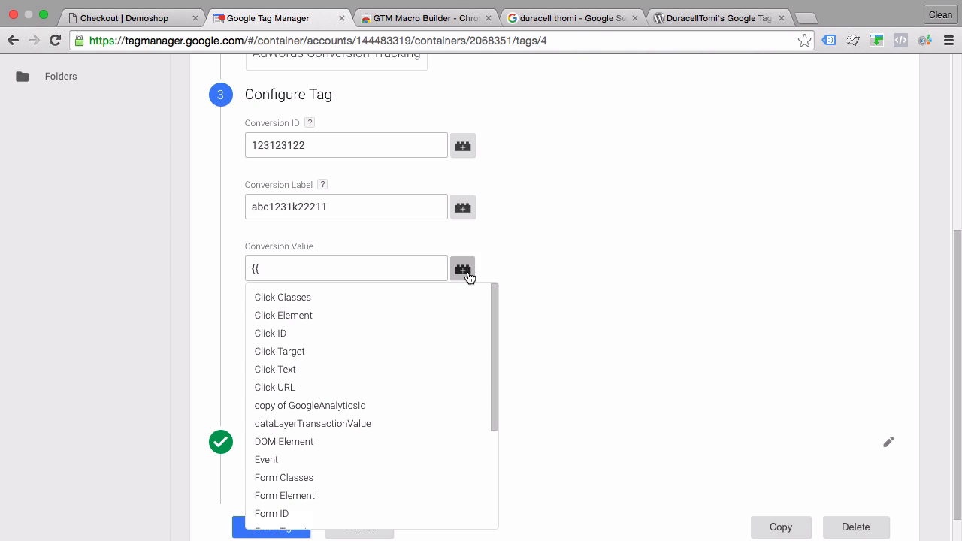
scroll(351, 372, down, 1)
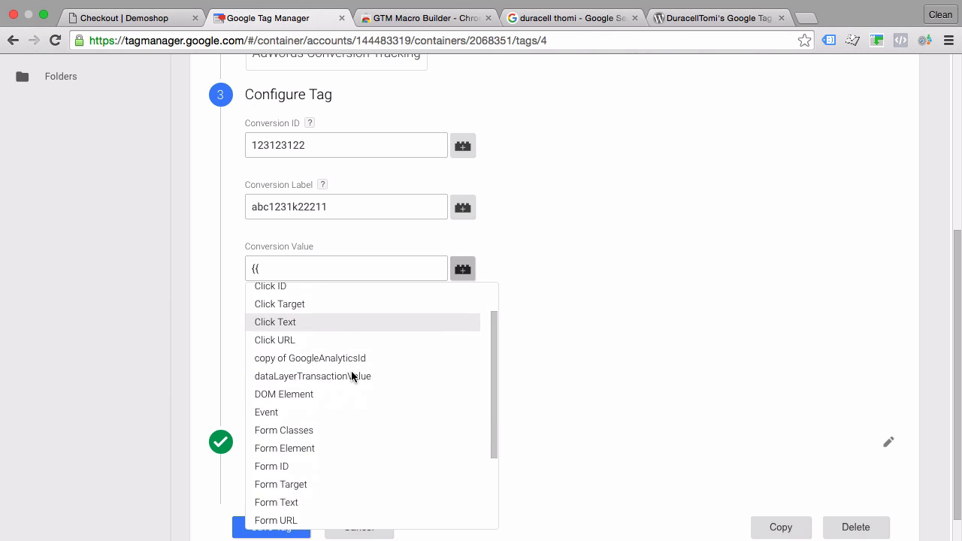
scroll(351, 373, down, 1)
click(320, 370)
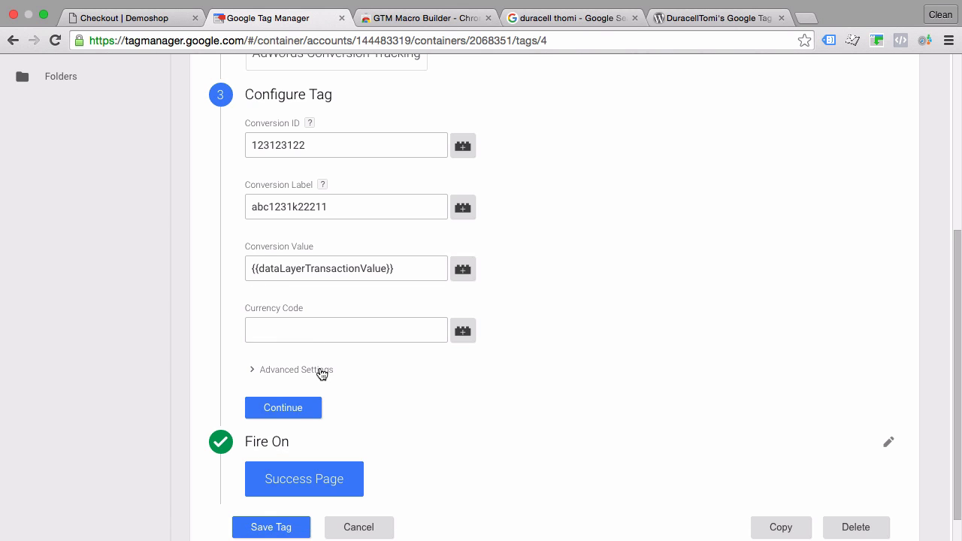
Highlight the opening braces in the conversion value and check the variable's format in the order page's preview
drag(251, 269, 257, 268)
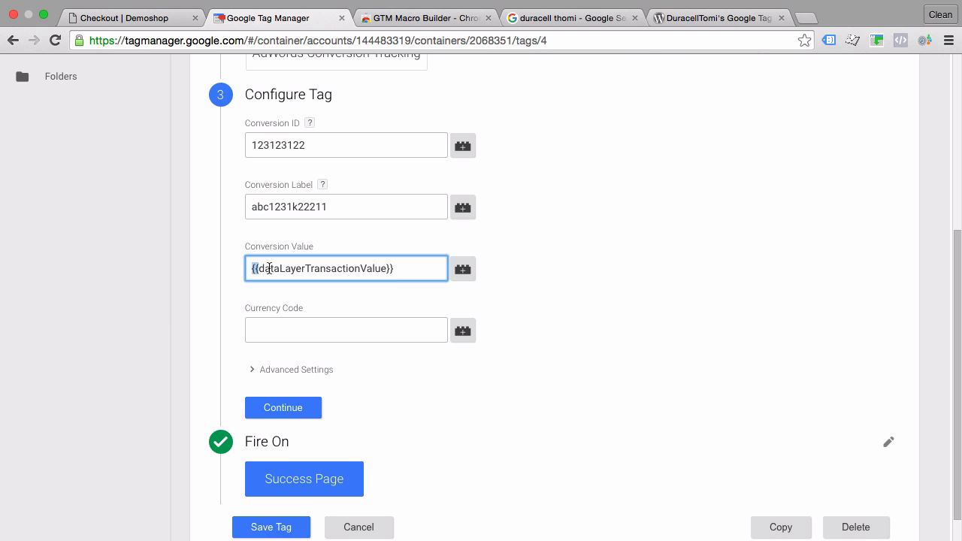
click(106, 15)
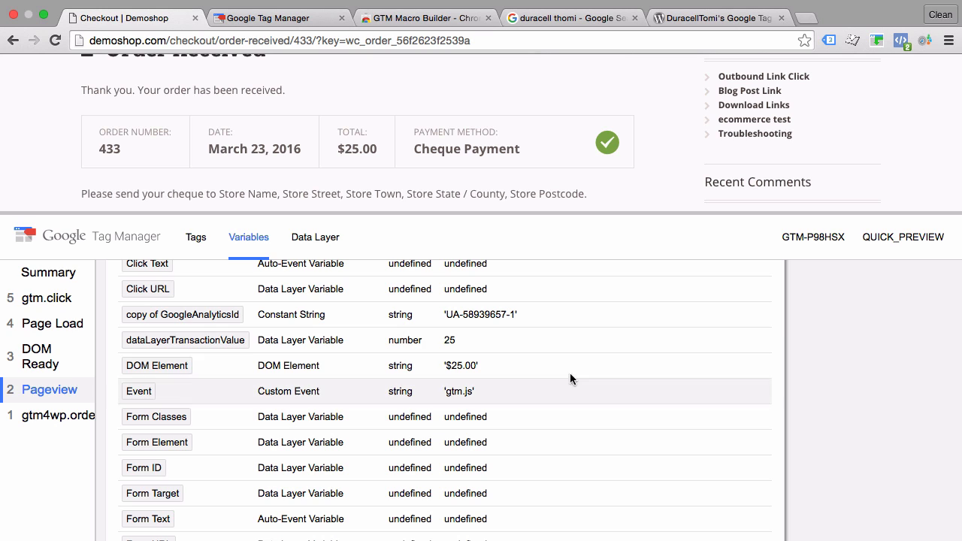
click(276, 19)
Finish configuring the AdWords conversion tag and save it
click(291, 408)
scroll(188, 419, down, 3)
click(275, 496)
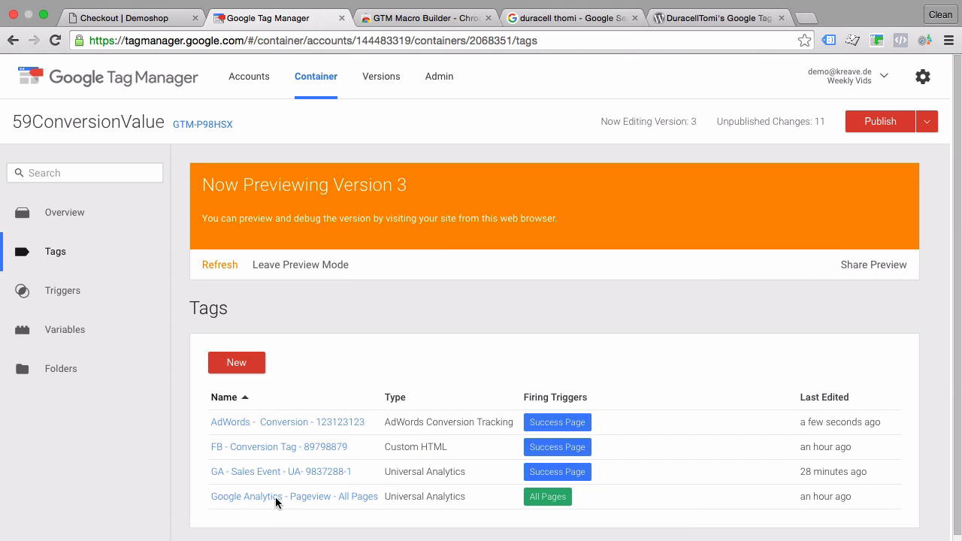
Shrink the preview pane on the order confirmation page and view the Pageview event's data layer
click(138, 20)
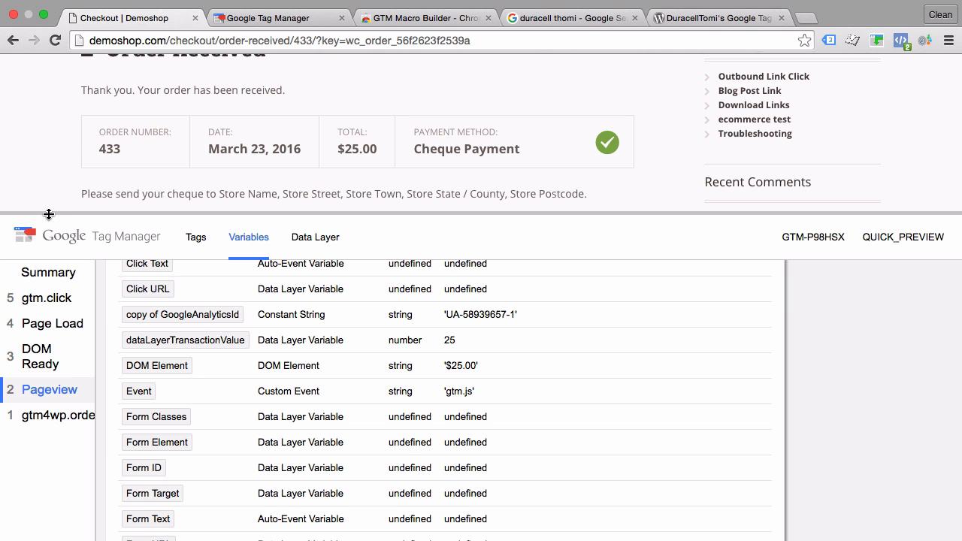
drag(49, 214, 34, 314)
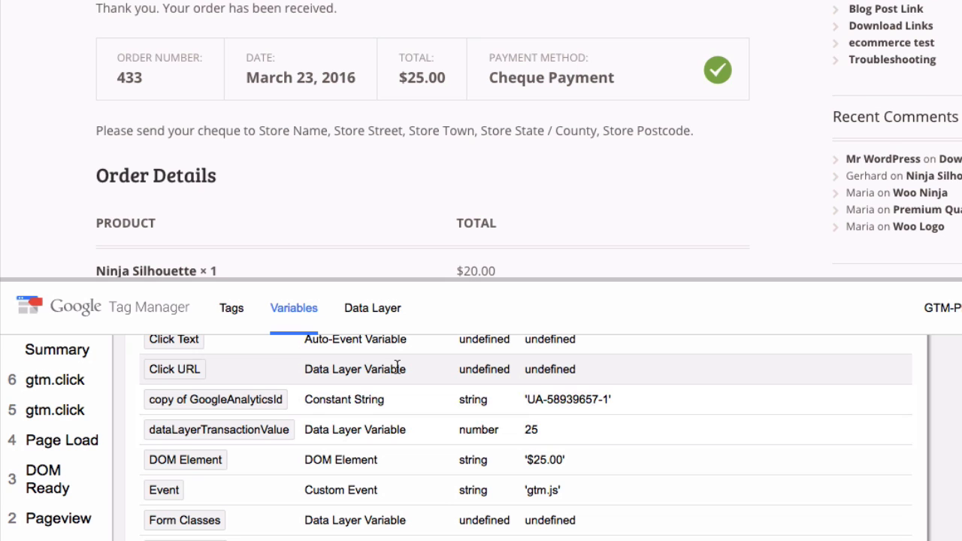
click(374, 313)
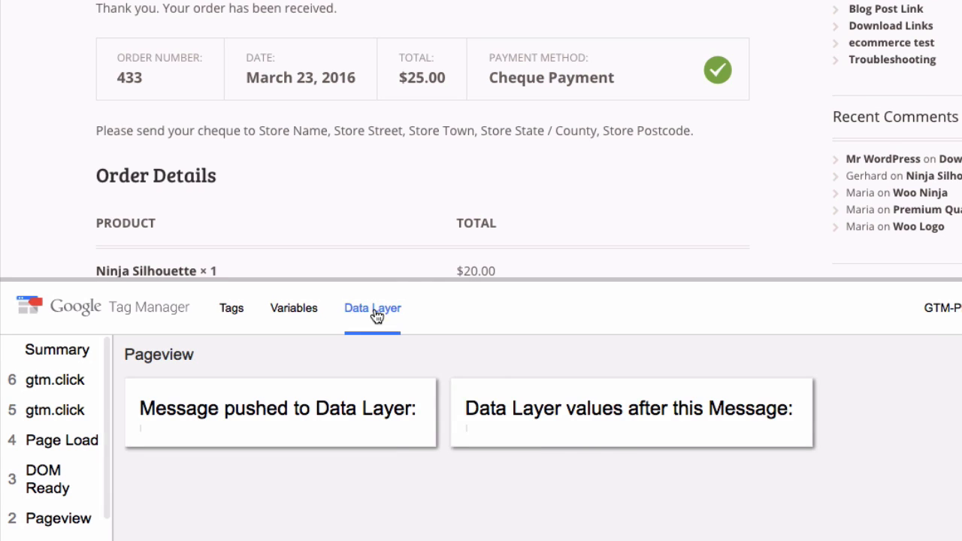
Review the transaction values in the Pageview event's data layer and collapse the preview pane on the order confirmation page
scroll(362, 434, down, 2)
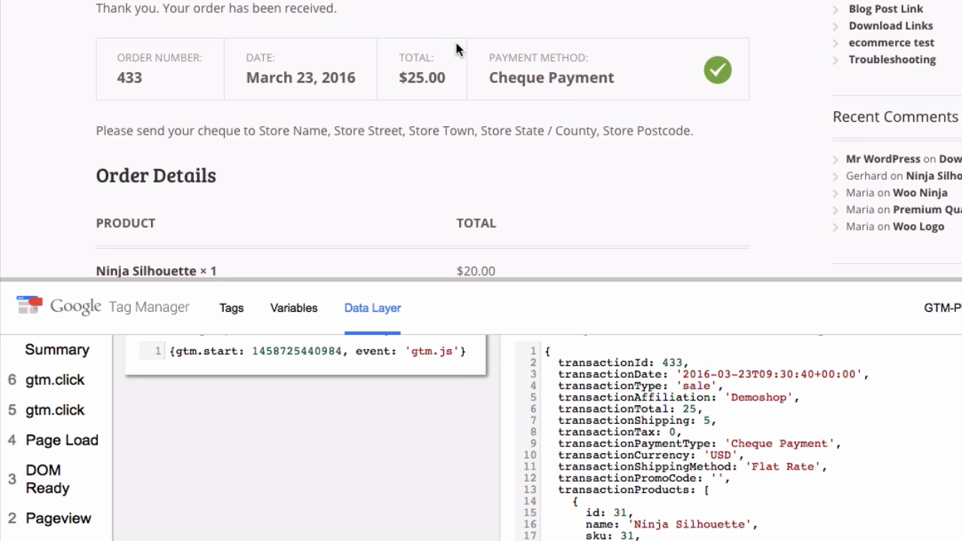
scroll(375, 213, up, 2)
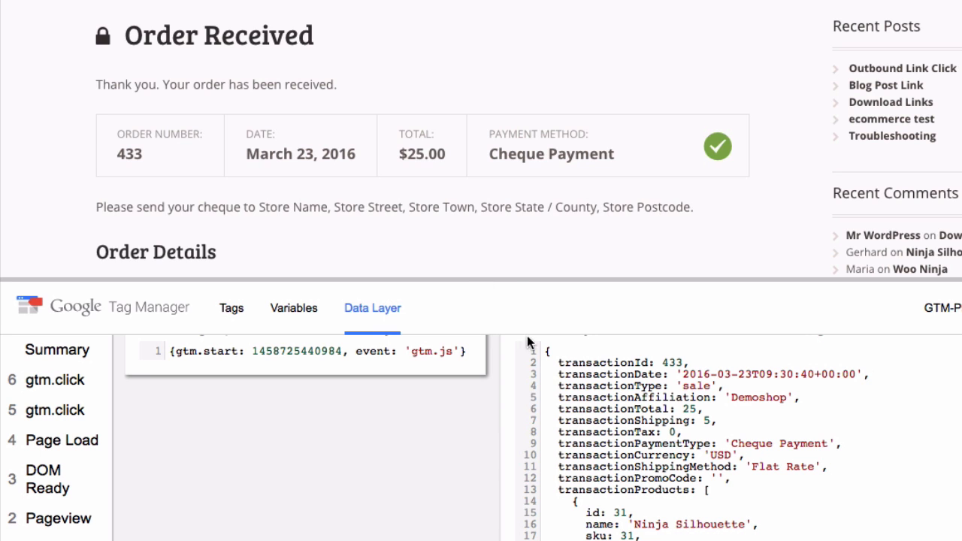
drag(506, 279, 423, 537)
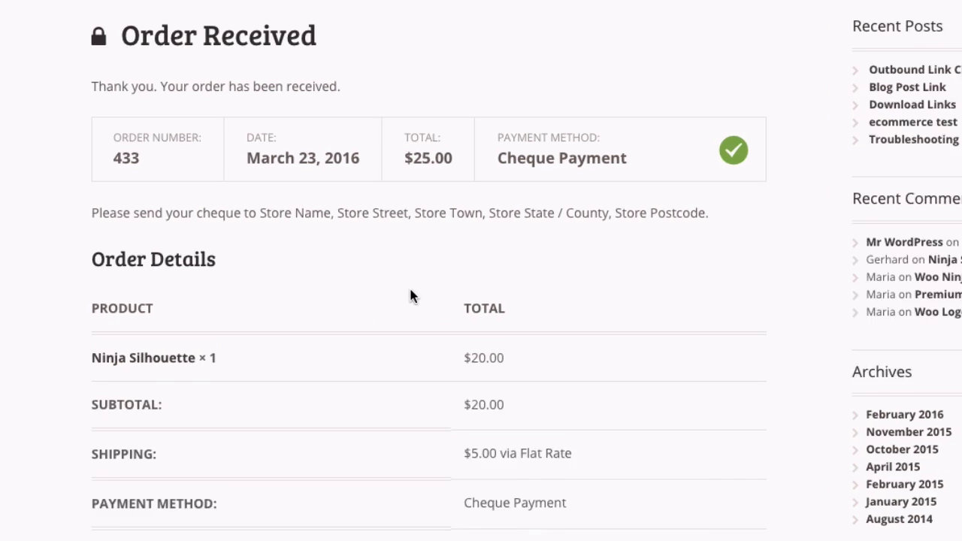
Inspect the order total's amount element in the page markup and widen the developer tools pane
right_click(448, 182)
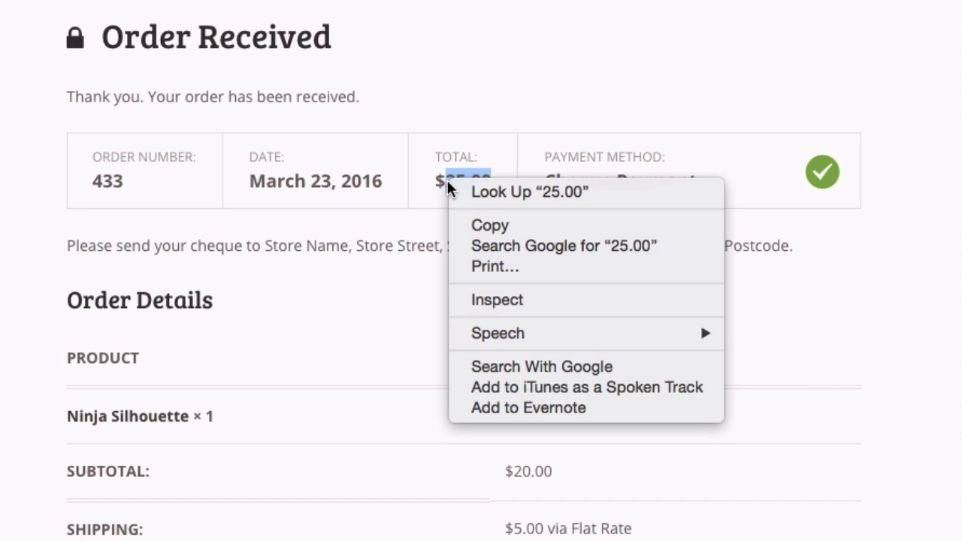
click(544, 302)
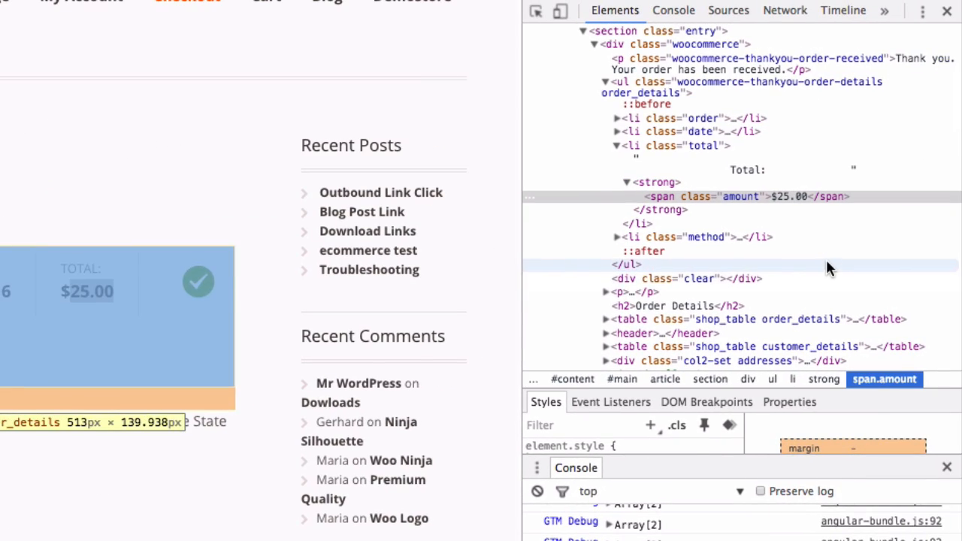
drag(520, 322, 213, 318)
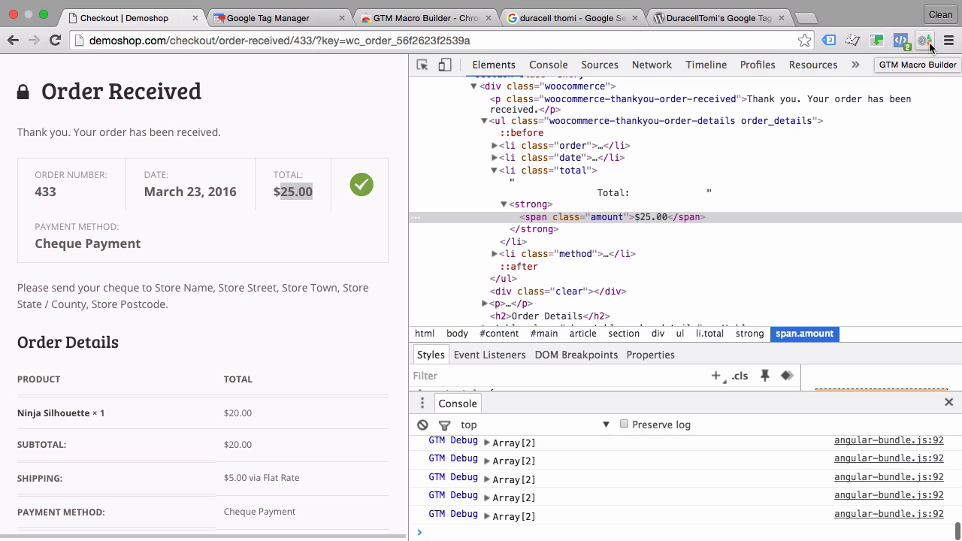
View the GTM Macro Builder store page, and generate console retrieval code for the order total, selected without its dollar sign, with that extension
click(383, 25)
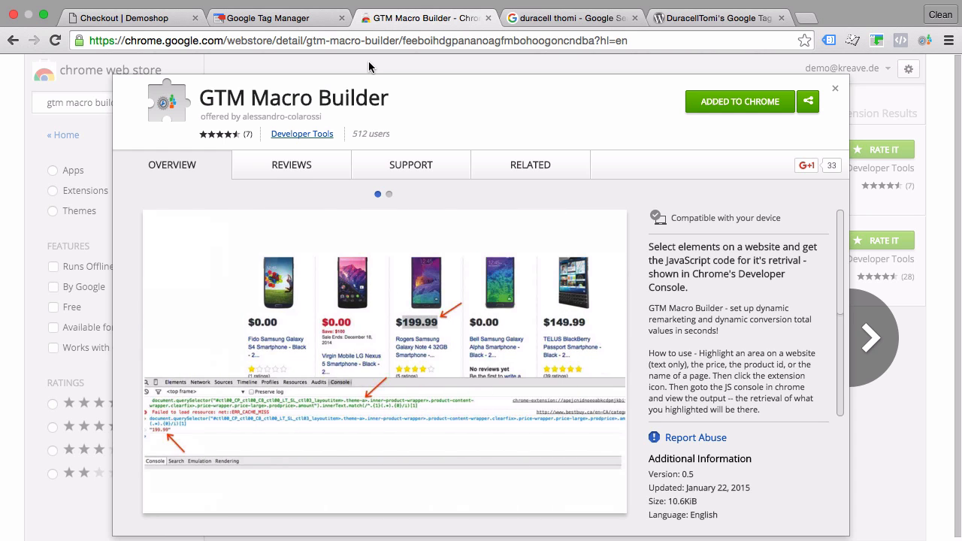
click(147, 21)
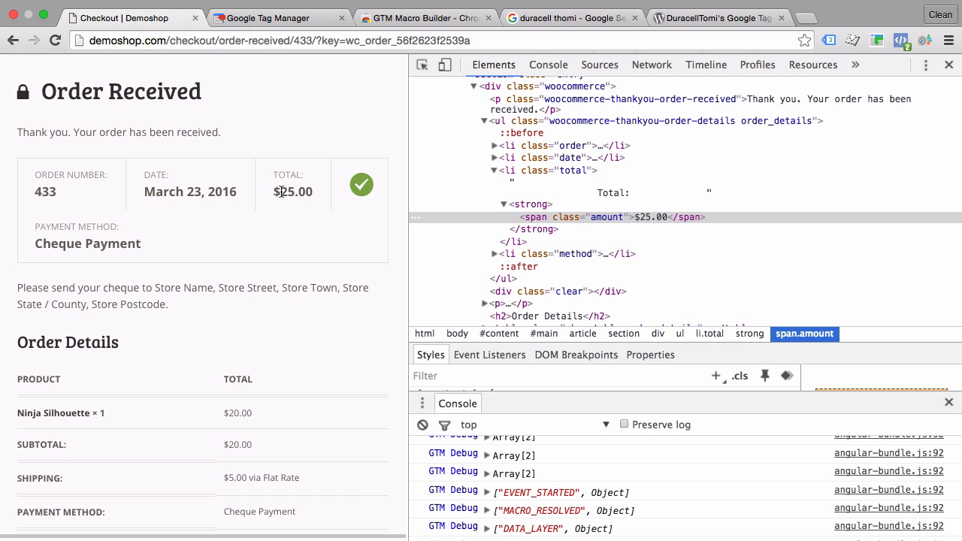
drag(280, 191, 314, 191)
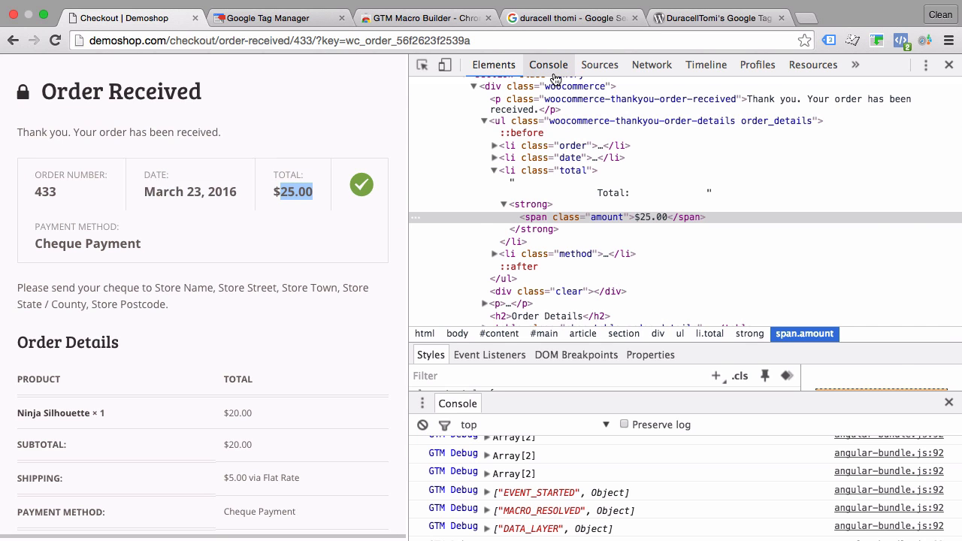
click(548, 65)
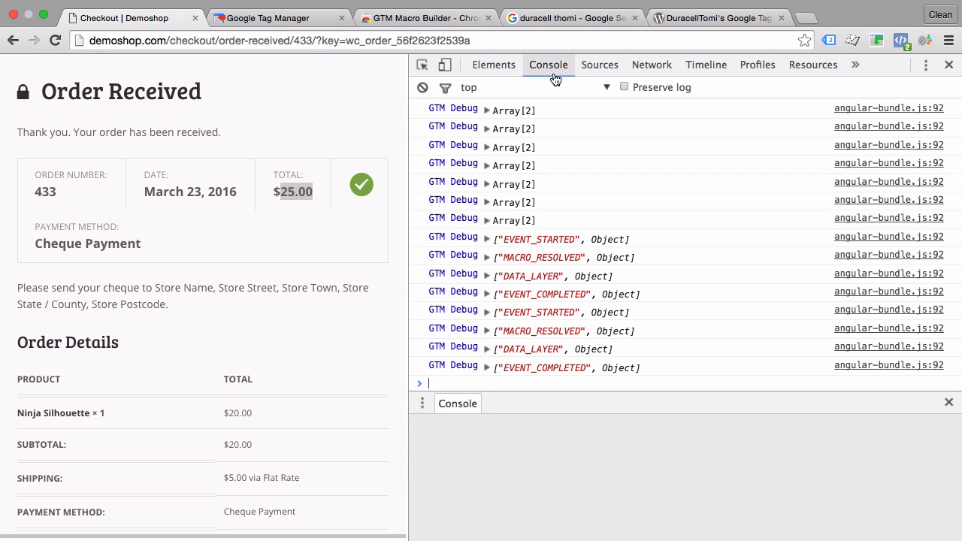
click(949, 403)
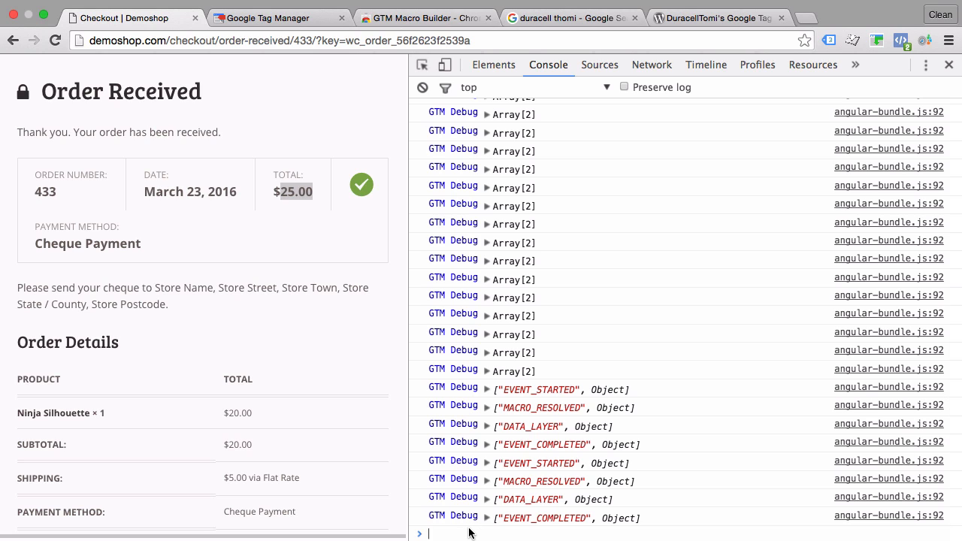
click(926, 46)
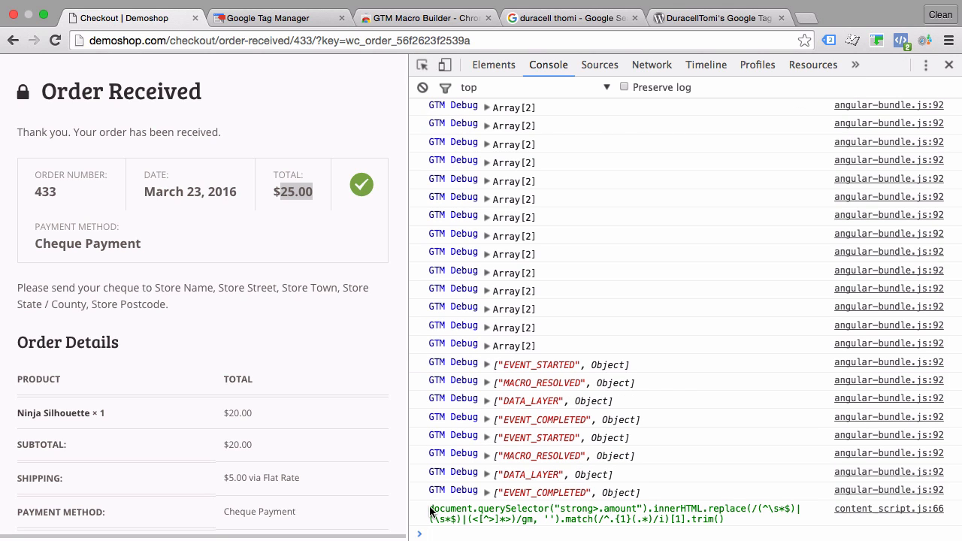
Copy the generated querySelector code and run it in the console to test what it returns
drag(431, 511, 725, 519)
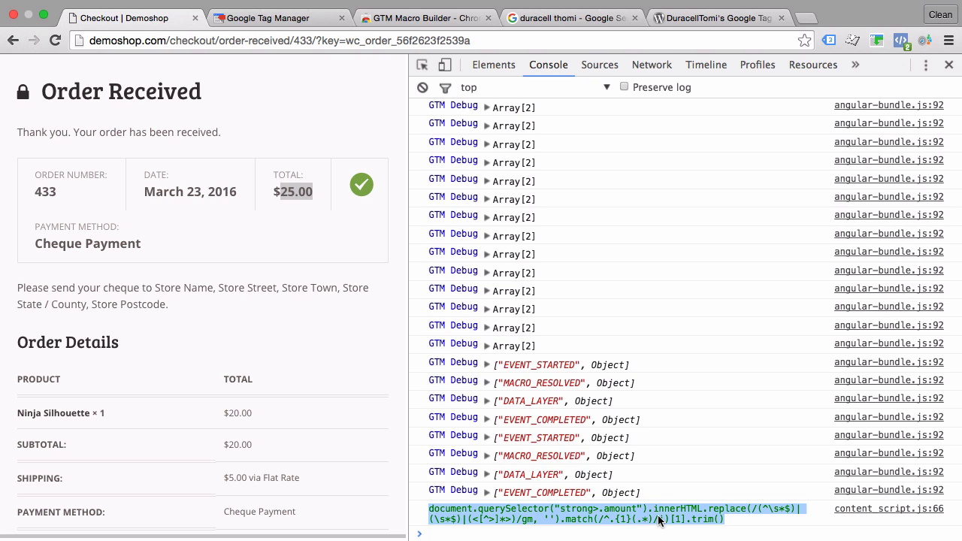
right_click(659, 520)
click(586, 450)
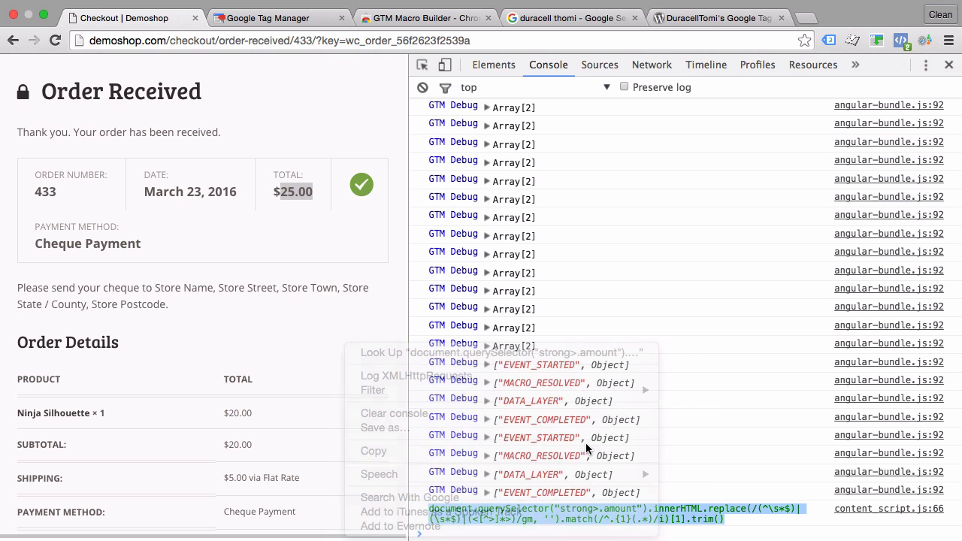
click(496, 537)
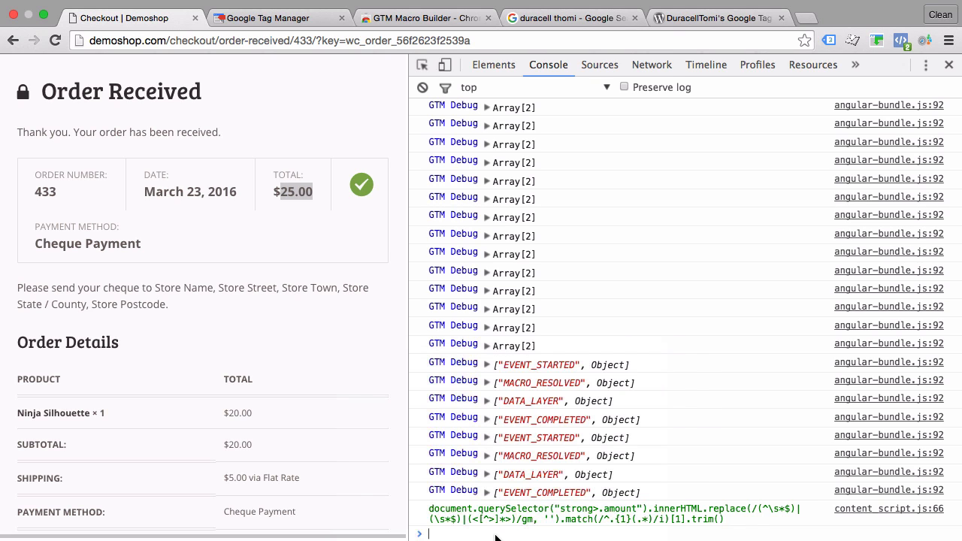
right_click(441, 535)
click(491, 460)
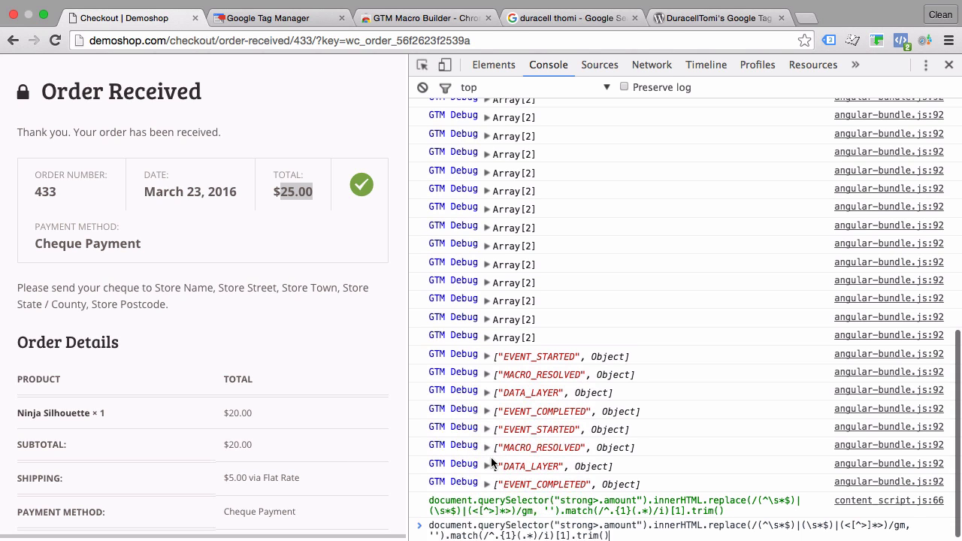
key(Return)
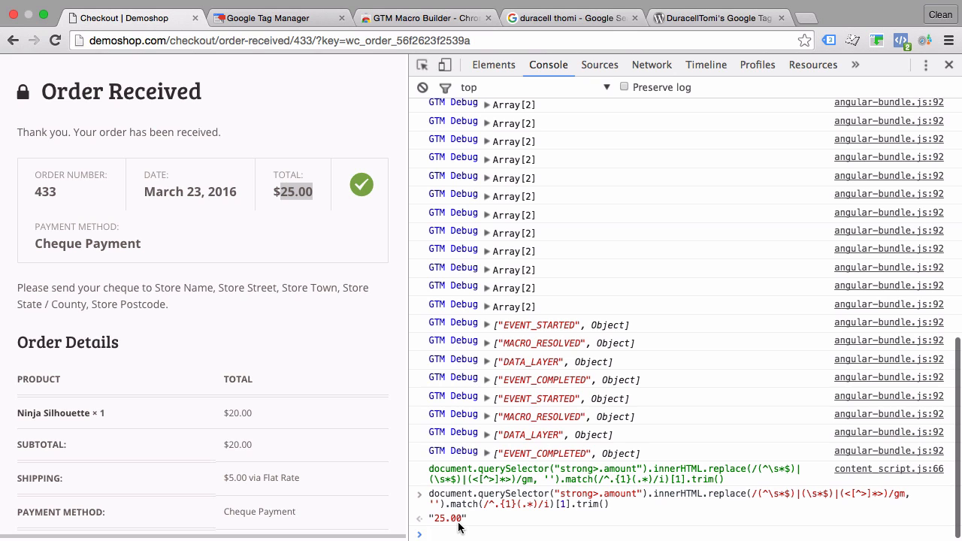
Start a new Custom JavaScript variable named DomTransactionValue in the Google Tag Manager container
click(273, 22)
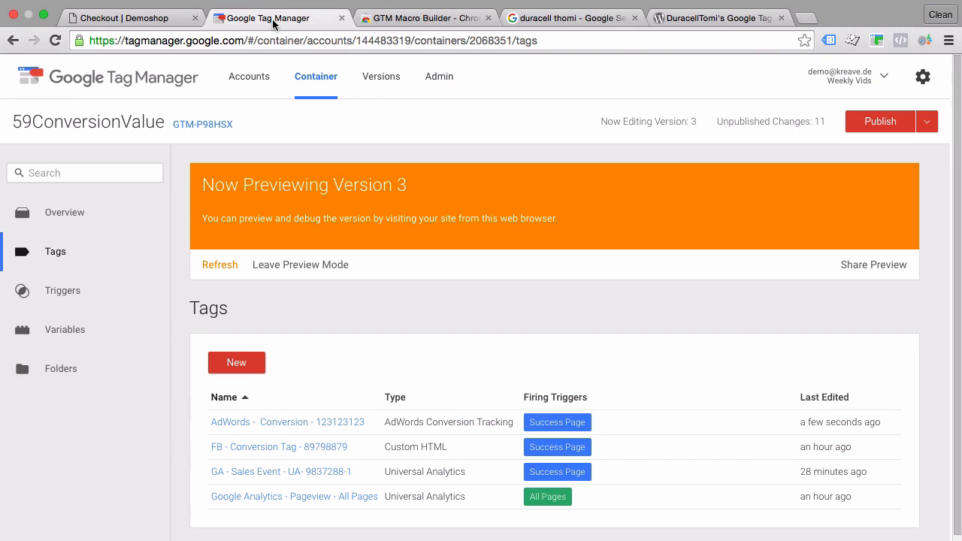
click(82, 340)
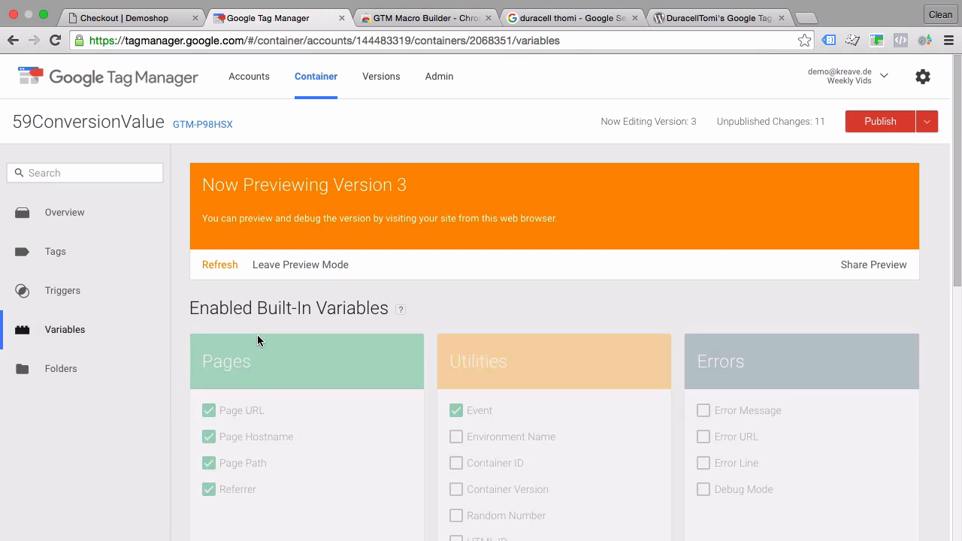
scroll(257, 340, down, 5)
scroll(257, 334, down, 3)
click(238, 354)
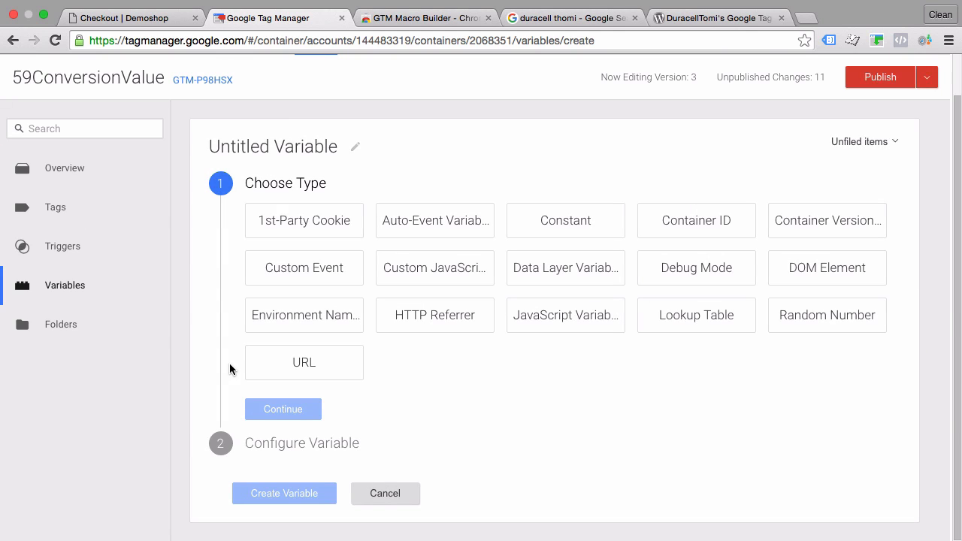
click(257, 144)
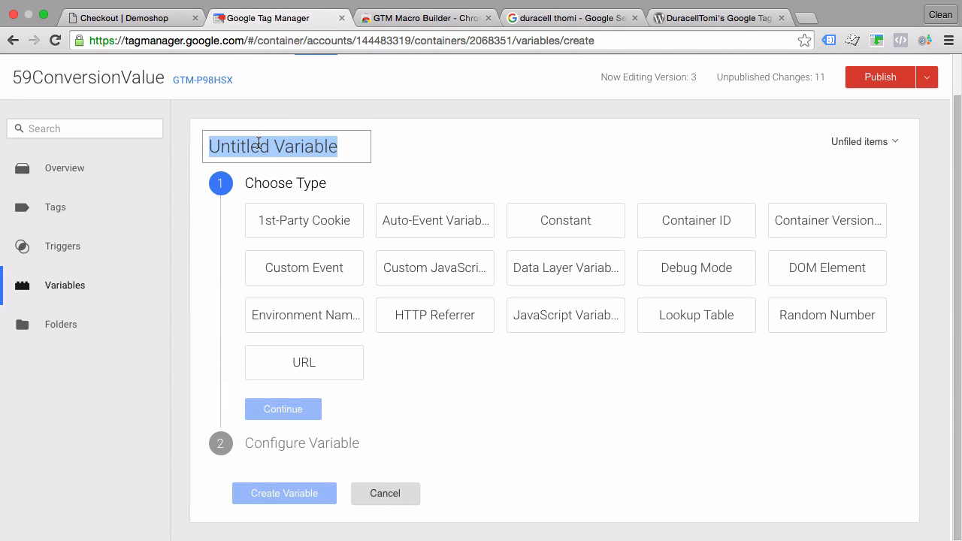
text(DomTransactionValue)
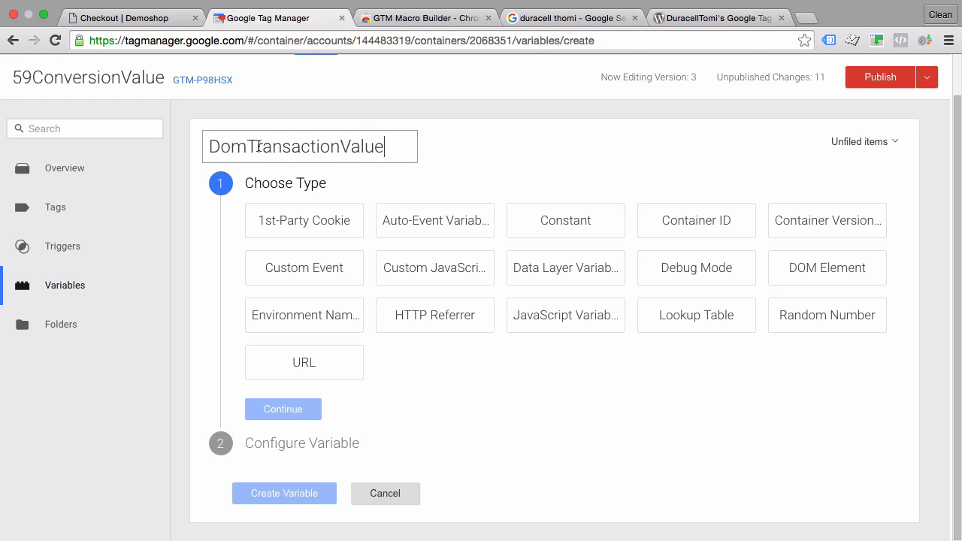
click(443, 271)
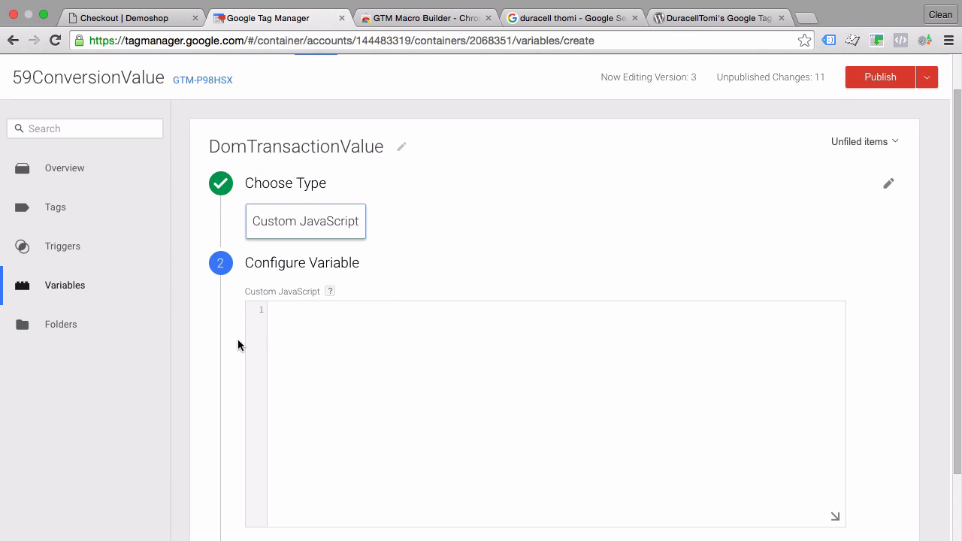
Paste the function template with the try/catch block and an empty return statement into the variable's Custom JavaScript code
scroll(238, 344, down, 2)
mouse_move(328, 211)
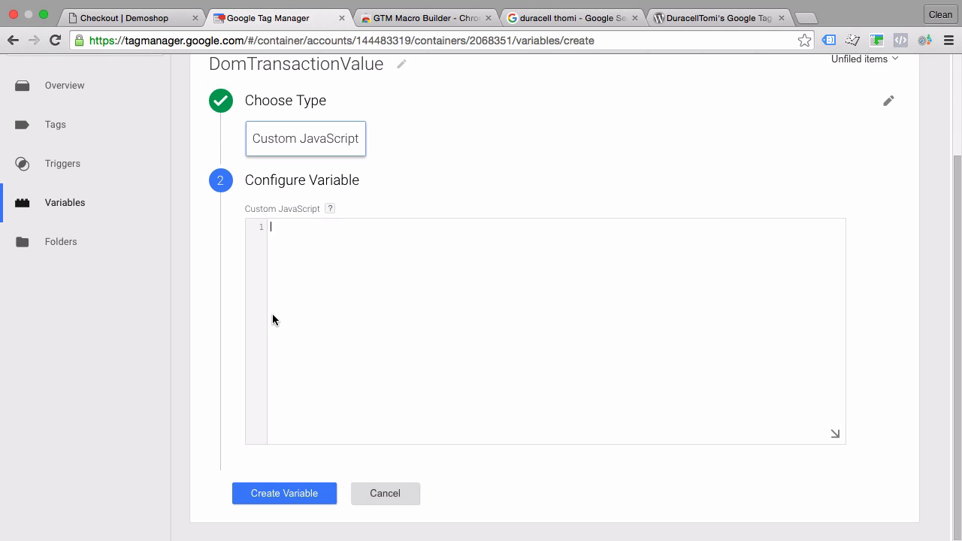
right_click(292, 259)
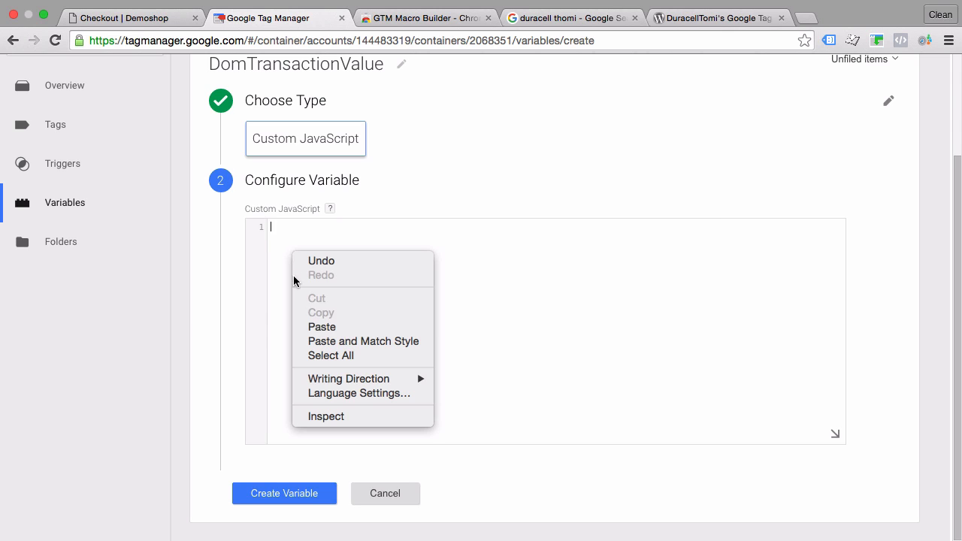
click(327, 331)
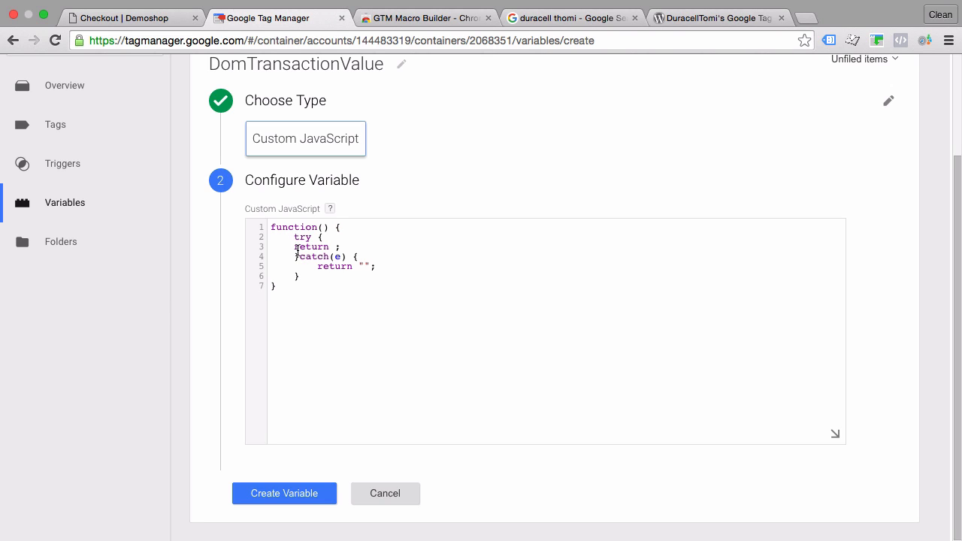
Copy the generated querySelector("strong>.amount") code from the order page's console into the first return statement and create the variable
click(154, 19)
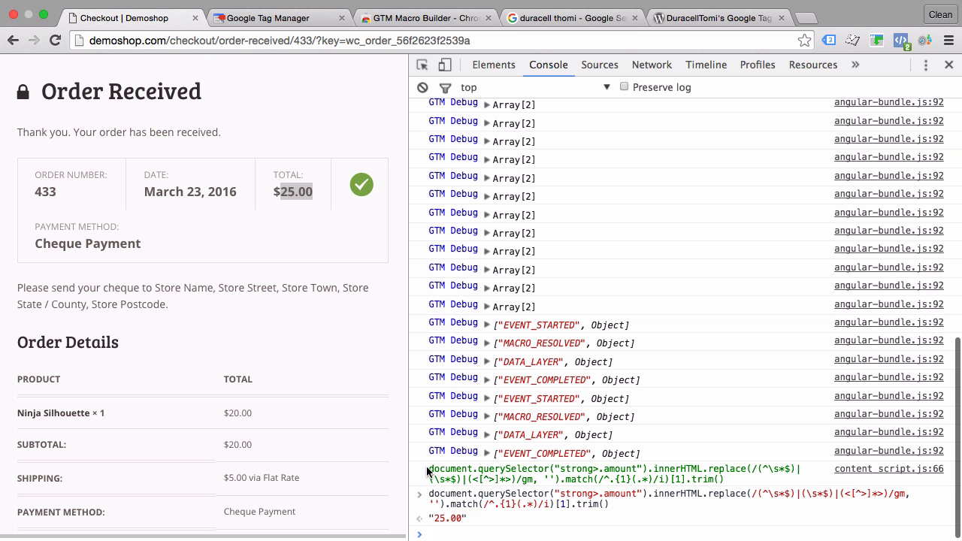
drag(428, 469, 732, 478)
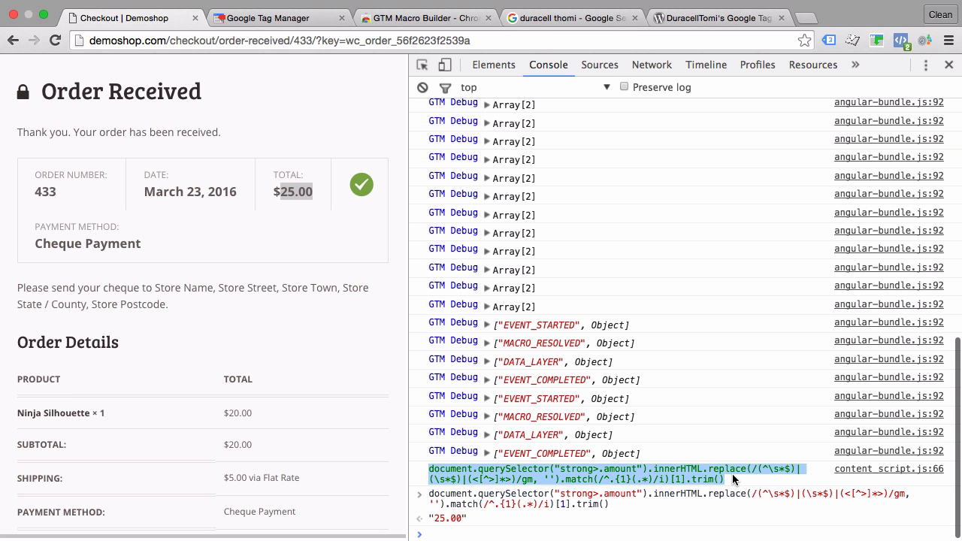
right_click(649, 476)
click(549, 451)
click(258, 18)
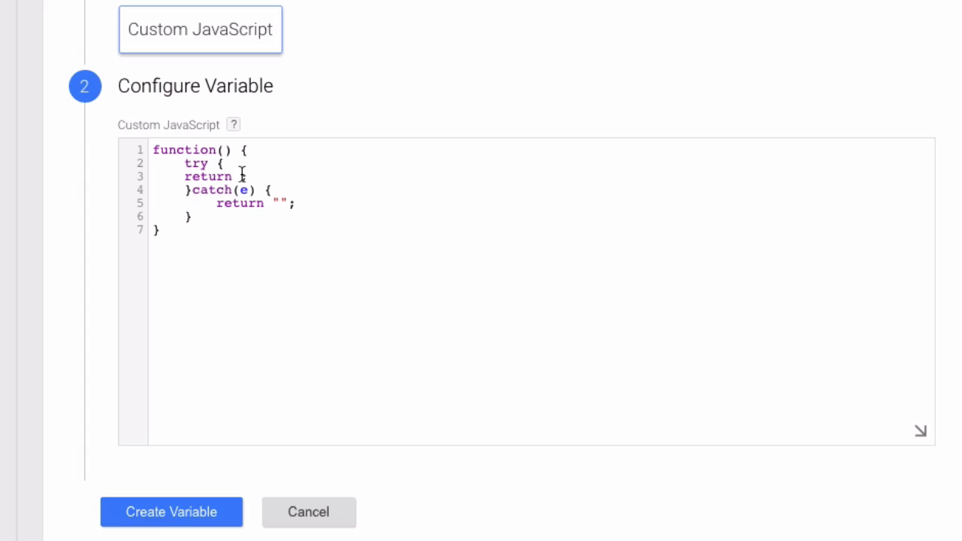
right_click(242, 176)
click(319, 275)
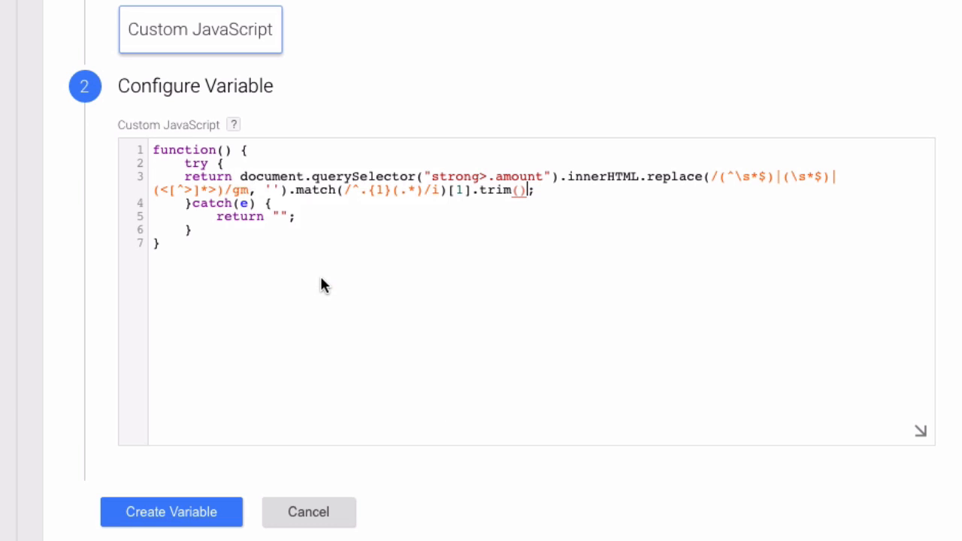
click(161, 517)
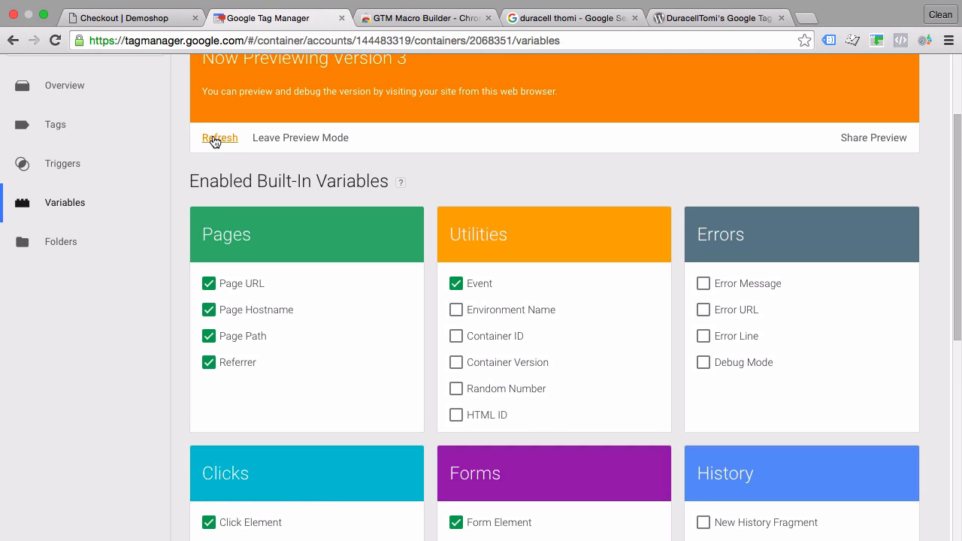
Refresh the container preview and reload the Demoshop order confirmation page with the developer tools closed
click(216, 142)
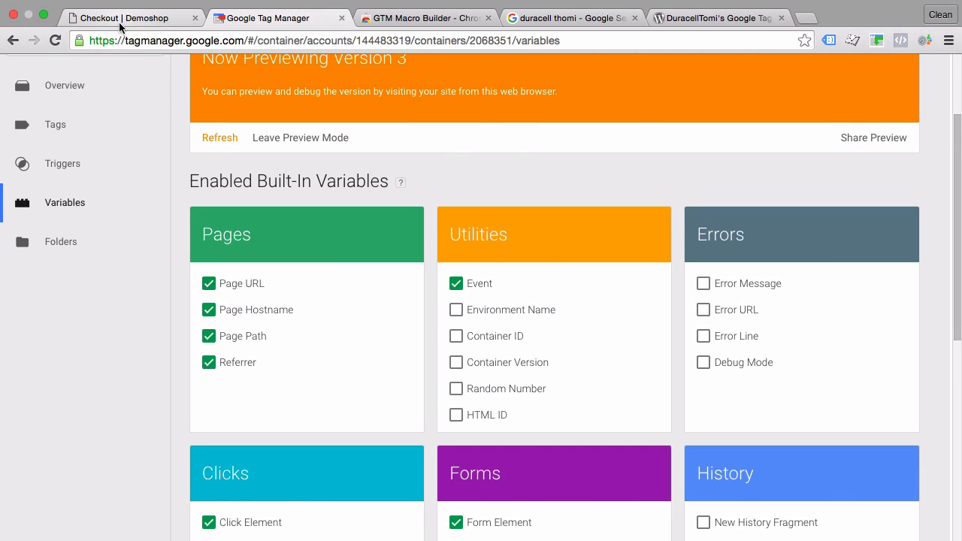
click(124, 18)
click(947, 68)
click(55, 46)
Enlarge the preview pane and check the DomTransactionValue variable's value for the Pageview event
drag(78, 178, 80, 146)
click(57, 328)
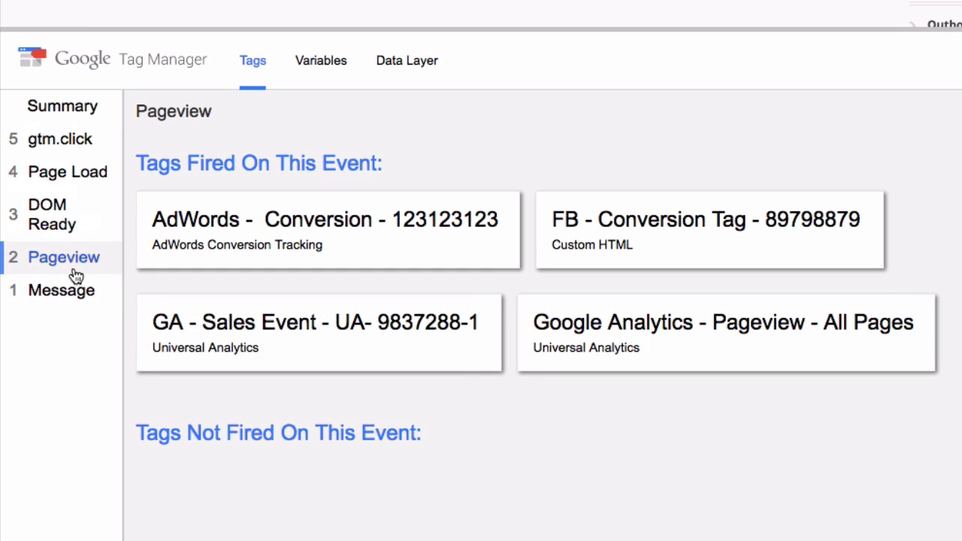
click(324, 69)
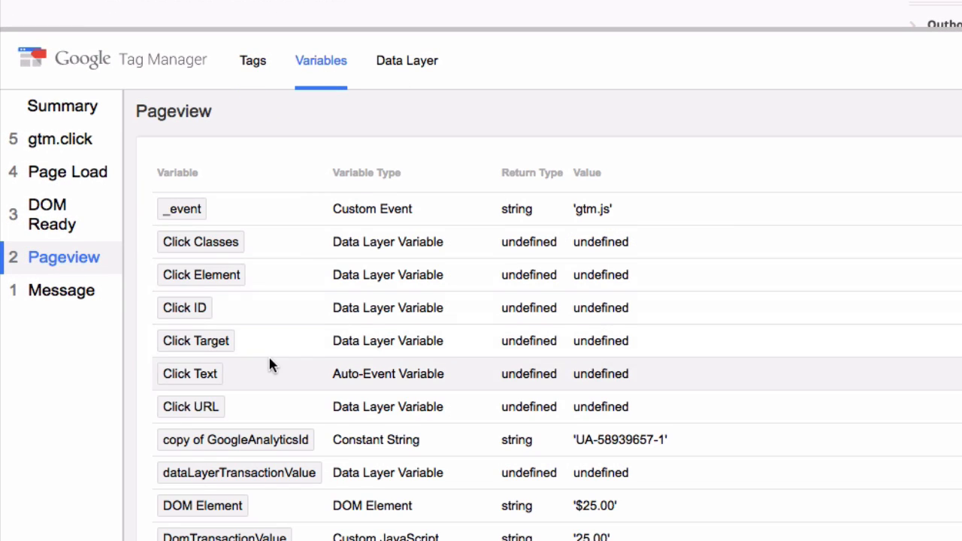
scroll(268, 366, down, 3)
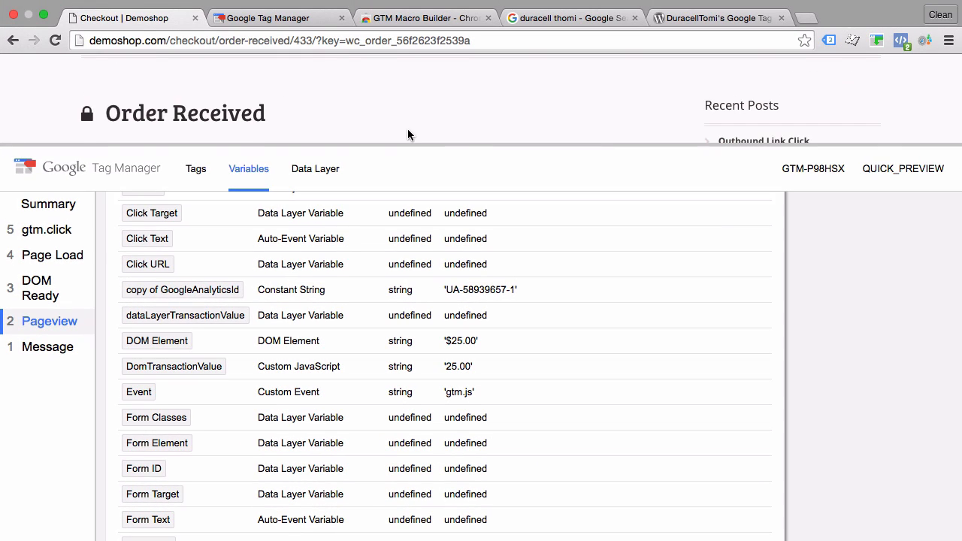
Return to the Tag Manager container and open the Facebook conversion tag's Custom HTML code for editing
scroll(407, 128, down, 2)
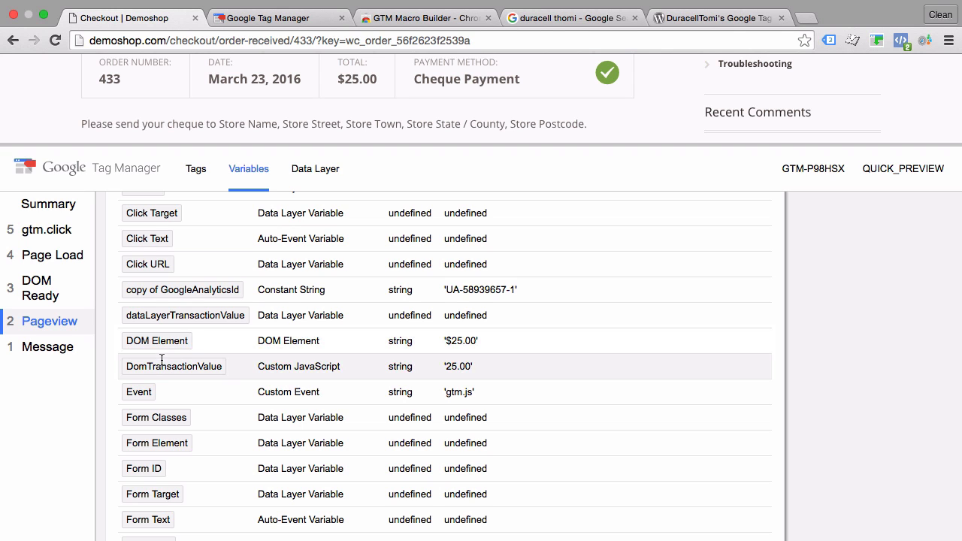
click(331, 12)
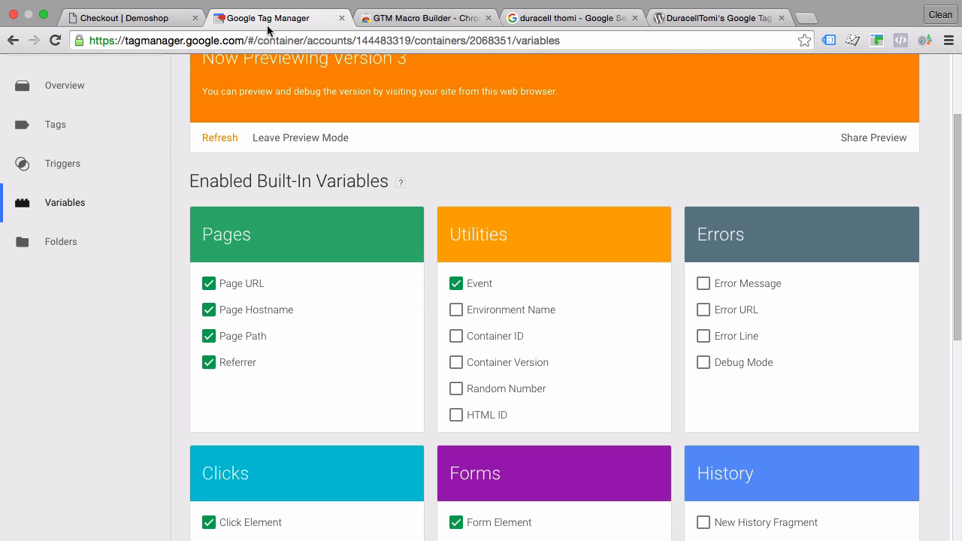
click(89, 140)
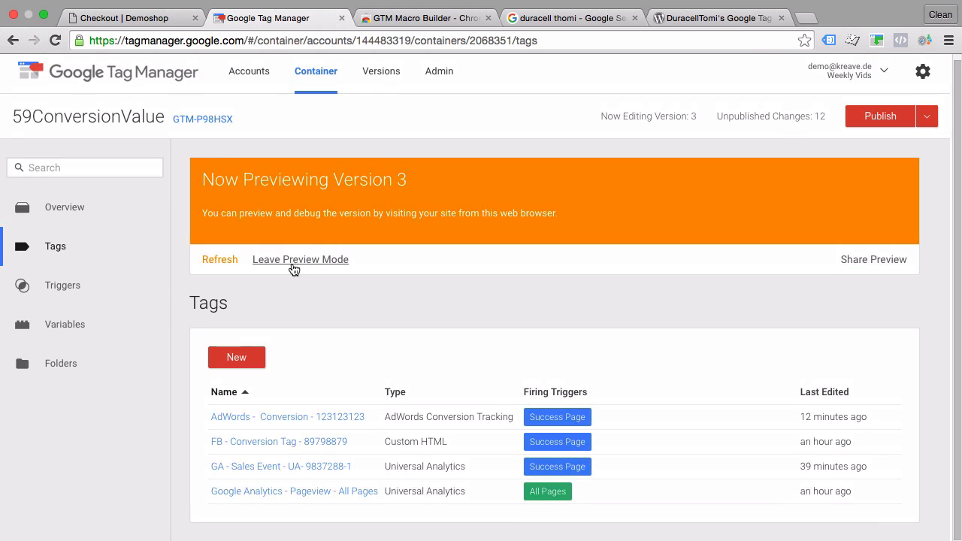
click(264, 443)
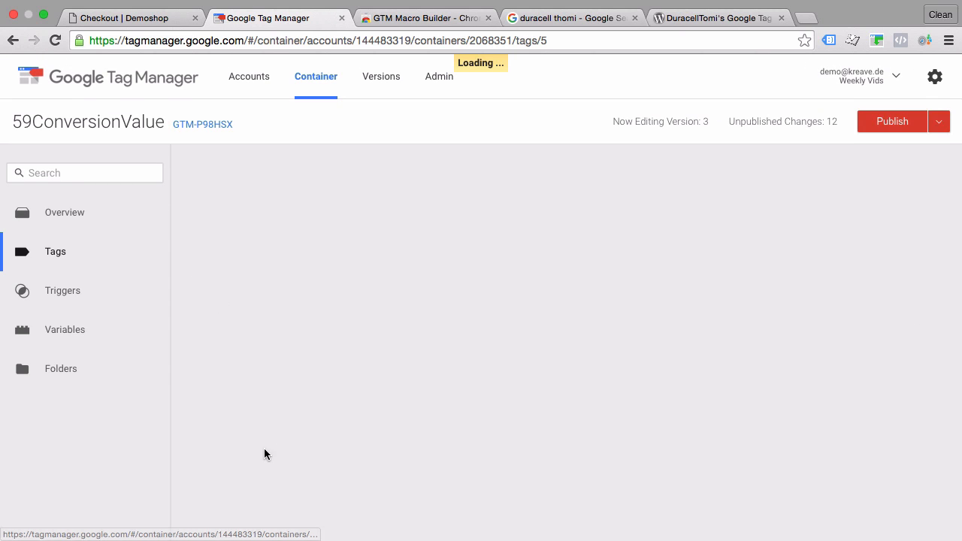
scroll(391, 412, down, 3)
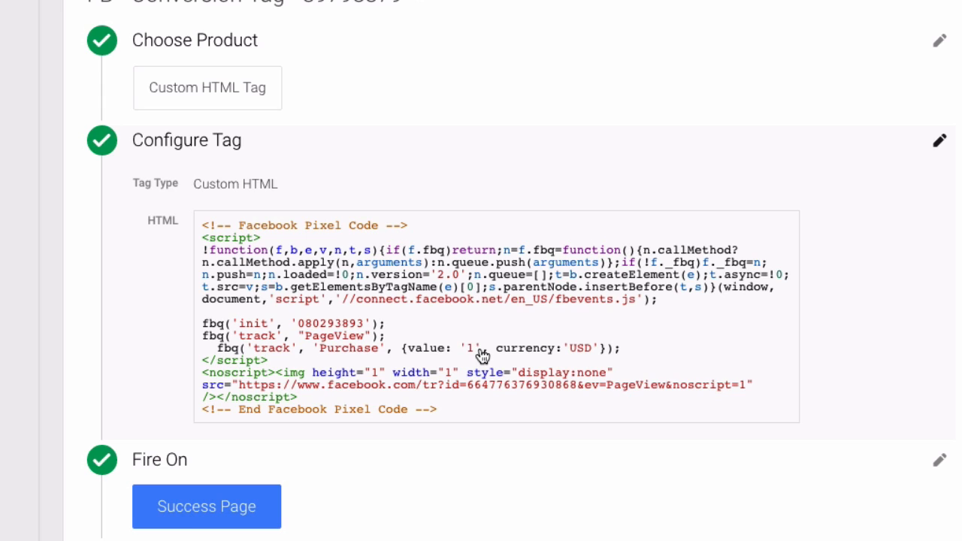
click(482, 354)
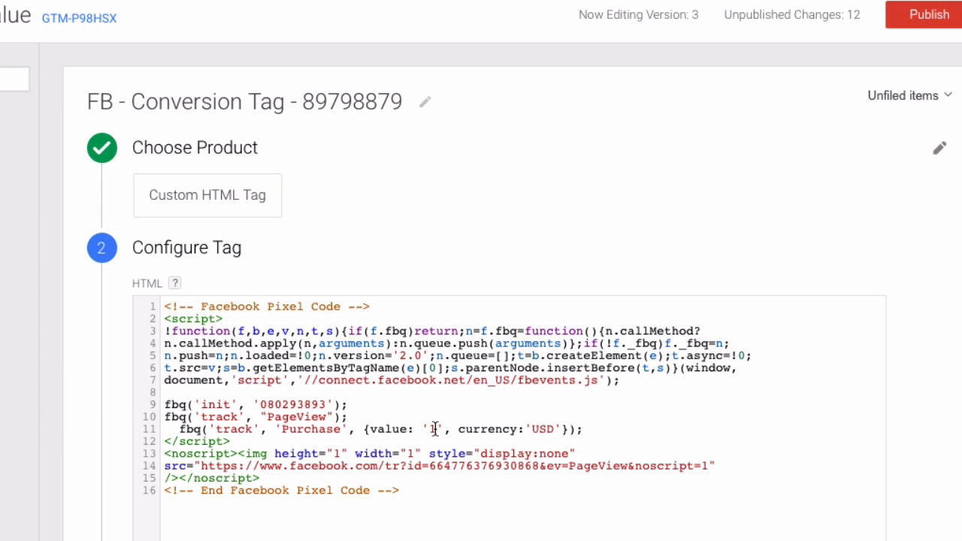
Replace the fixed purchase value in the fbq track line with {{DomTransactionValue}} and save the tag
click(435, 429)
key(BackSpace)
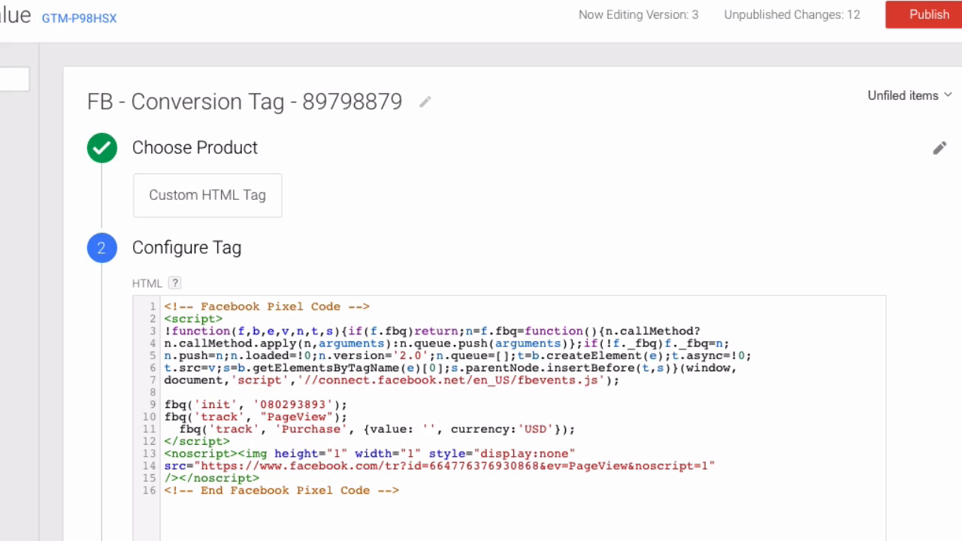
text({{)
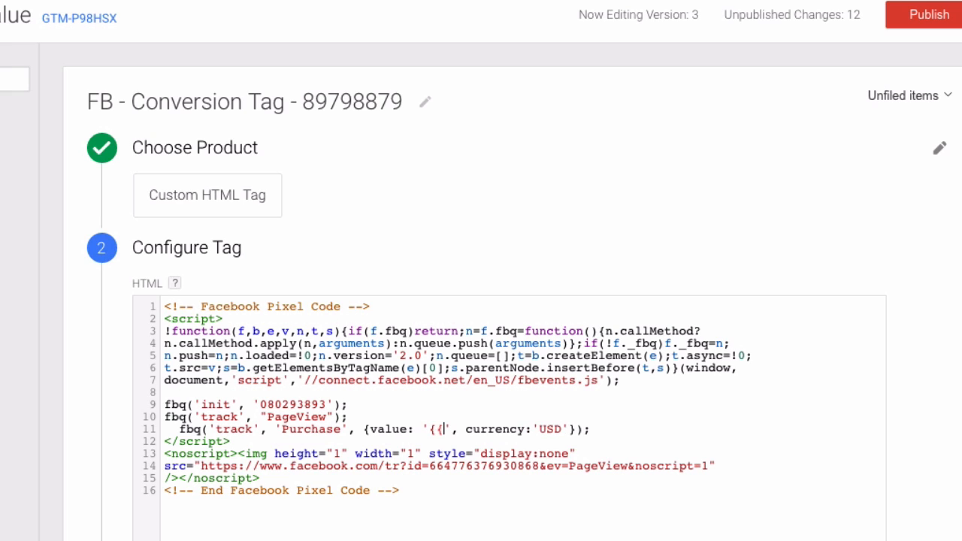
text(DomTransactionValue)
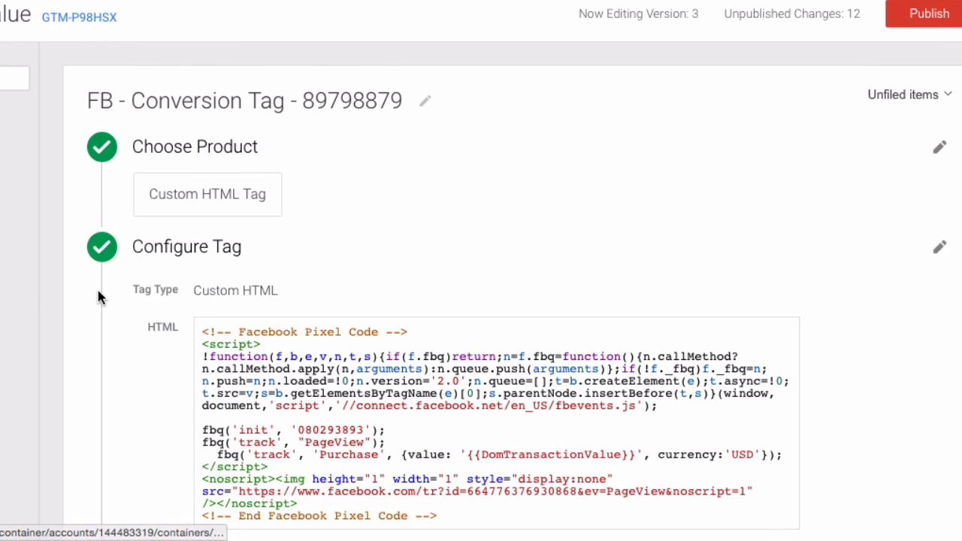
scroll(97, 287, down, 5)
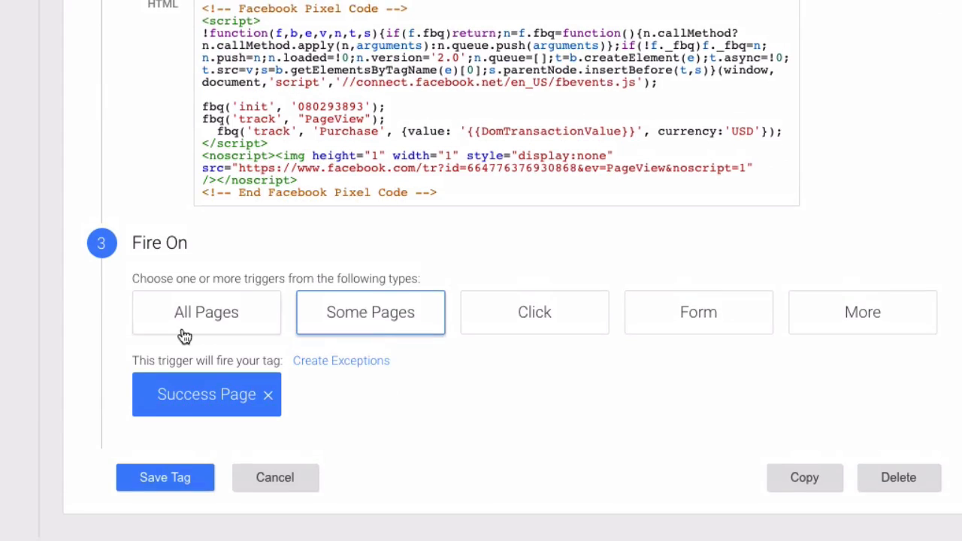
click(150, 485)
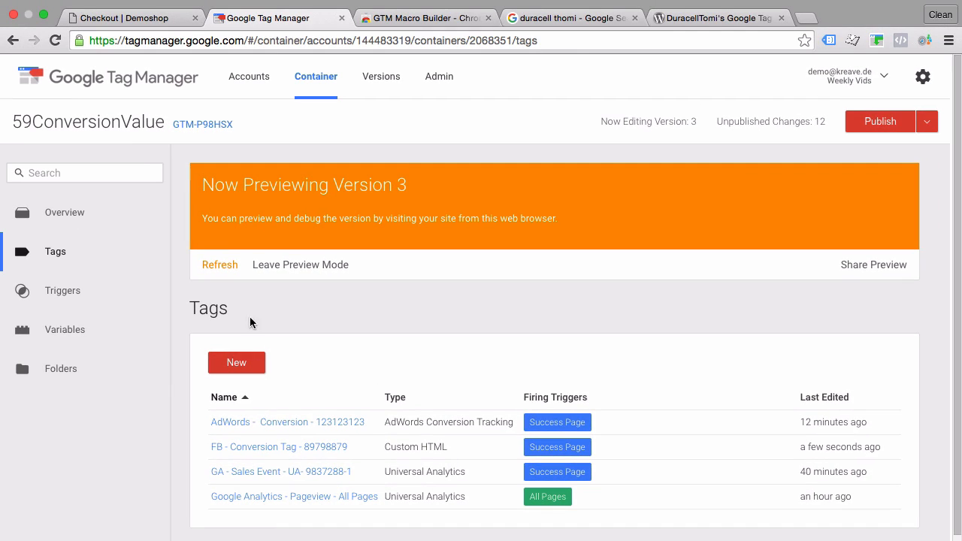
Refresh the container preview, switch back to the Demoshop order page and shrink the preview pane out of the way
click(218, 267)
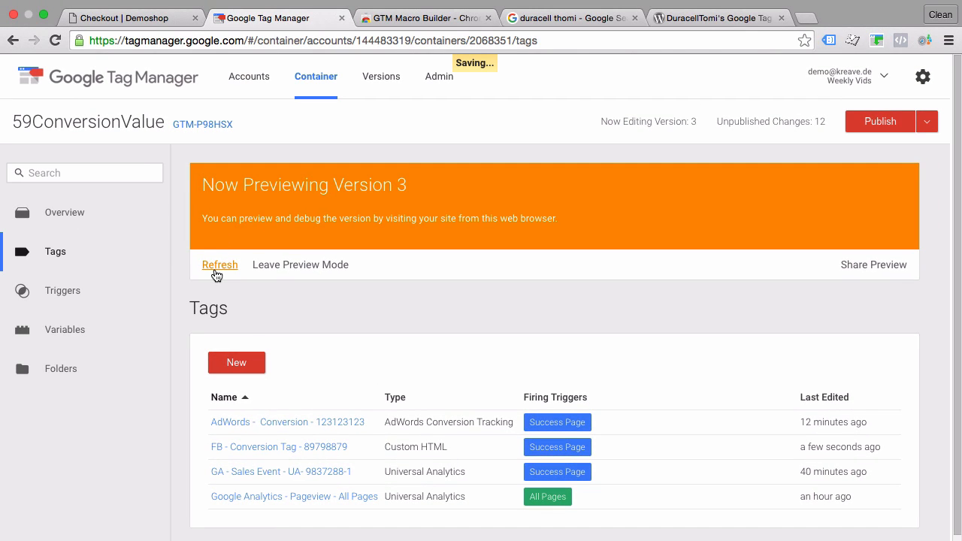
click(134, 18)
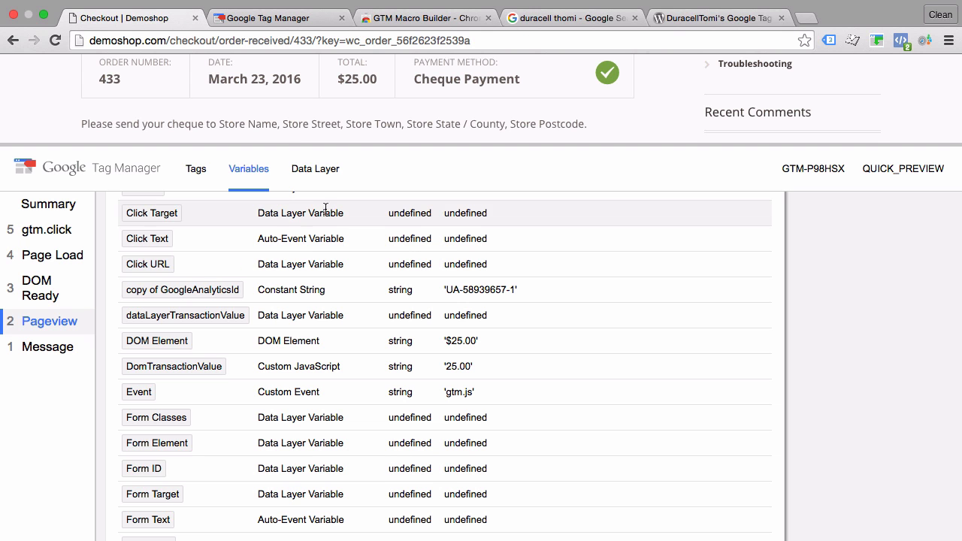
drag(286, 143, 278, 533)
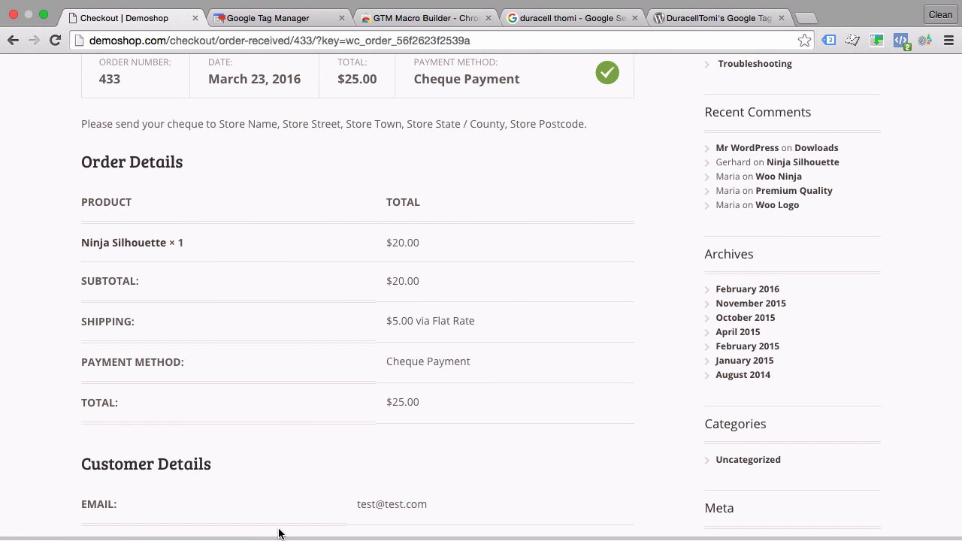
scroll(276, 386, up, 5)
Go to the shop's home page, open the Happy Ninja product and add one to the cart
click(379, 153)
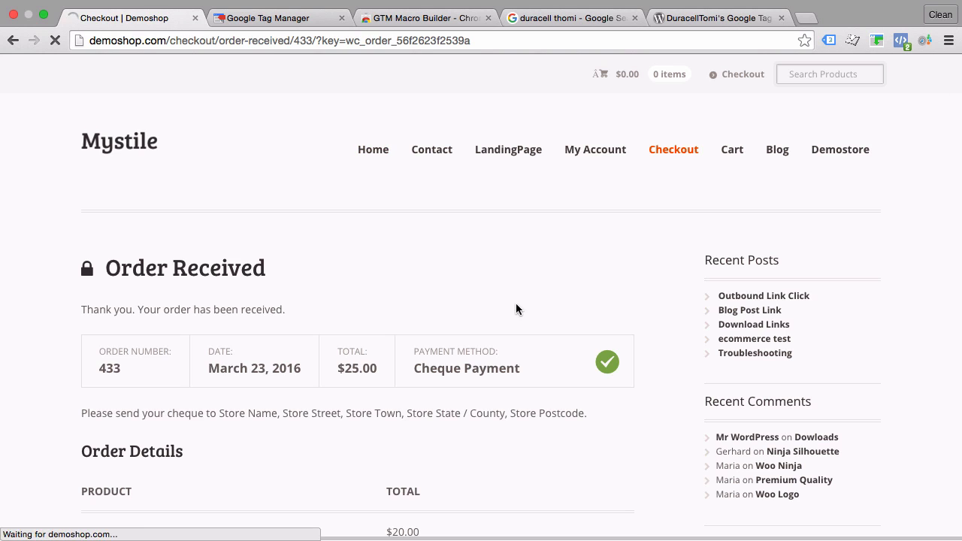
click(621, 398)
scroll(640, 307, down, 3)
click(638, 289)
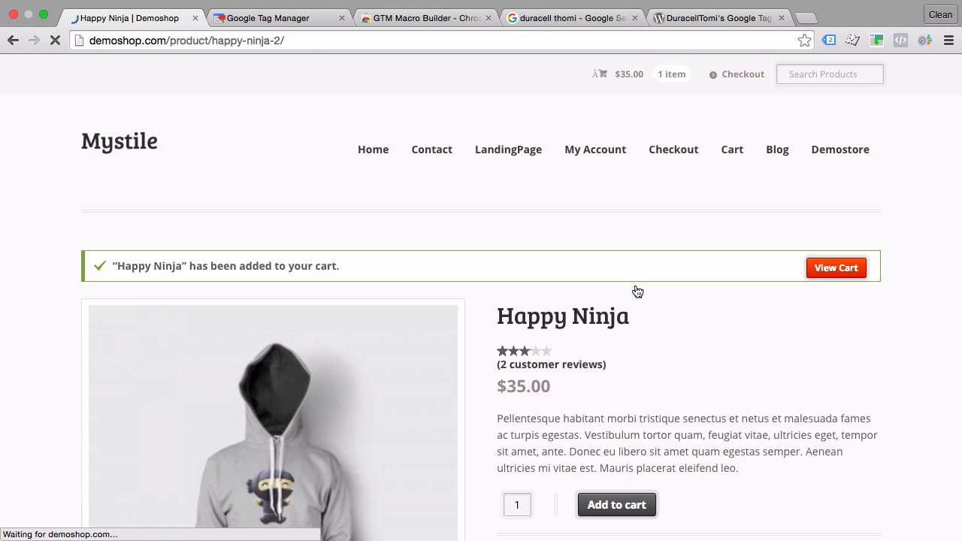
View the cart and proceed to checkout
scroll(752, 226, up, 2)
click(834, 150)
scroll(551, 207, down, 7)
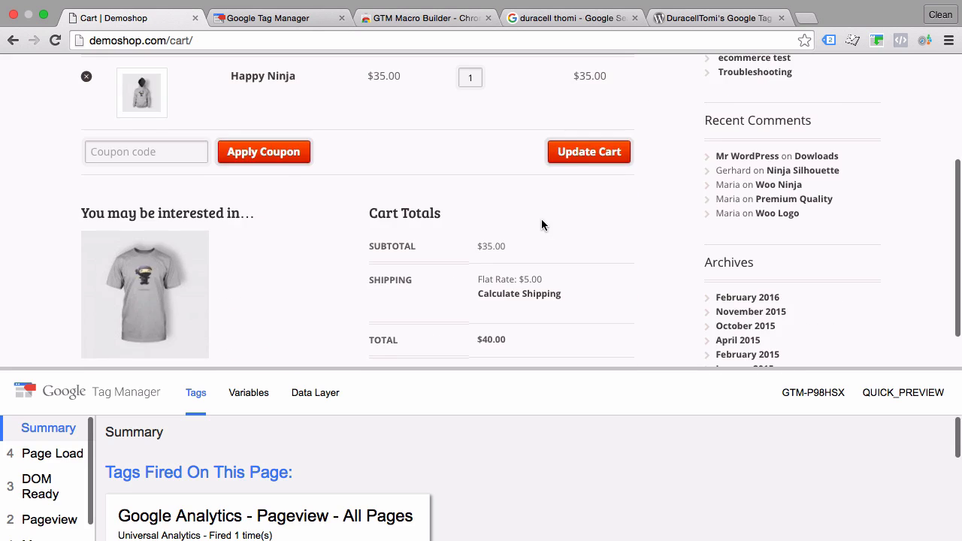
click(426, 161)
scroll(331, 218, down, 4)
Complete the billing details using the saved autofill entry and place the order with Cheque Payment
click(133, 93)
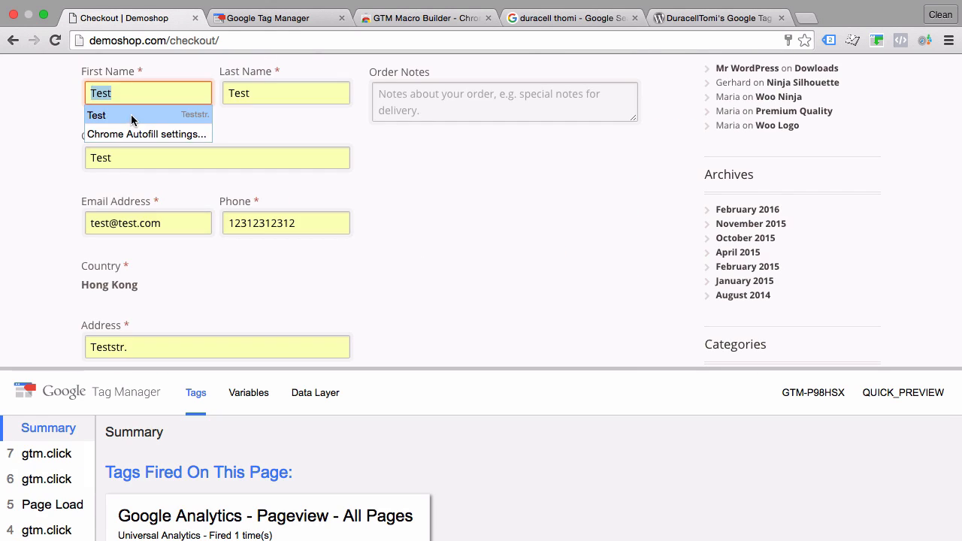
click(133, 119)
scroll(133, 150, down, 6)
click(113, 150)
text(test)
click(86, 160)
scroll(109, 171, down, 3)
scroll(151, 211, up, 6)
scroll(171, 224, down, 6)
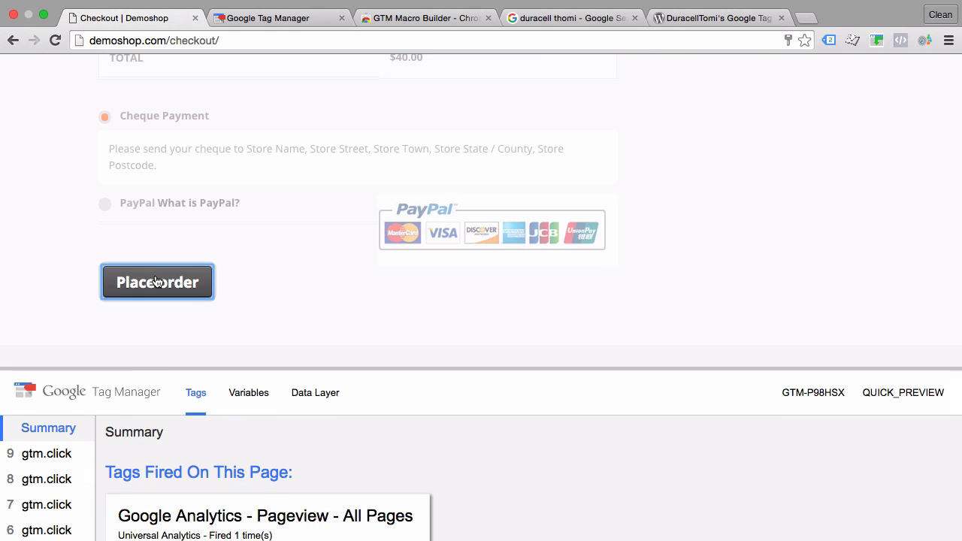
click(155, 281)
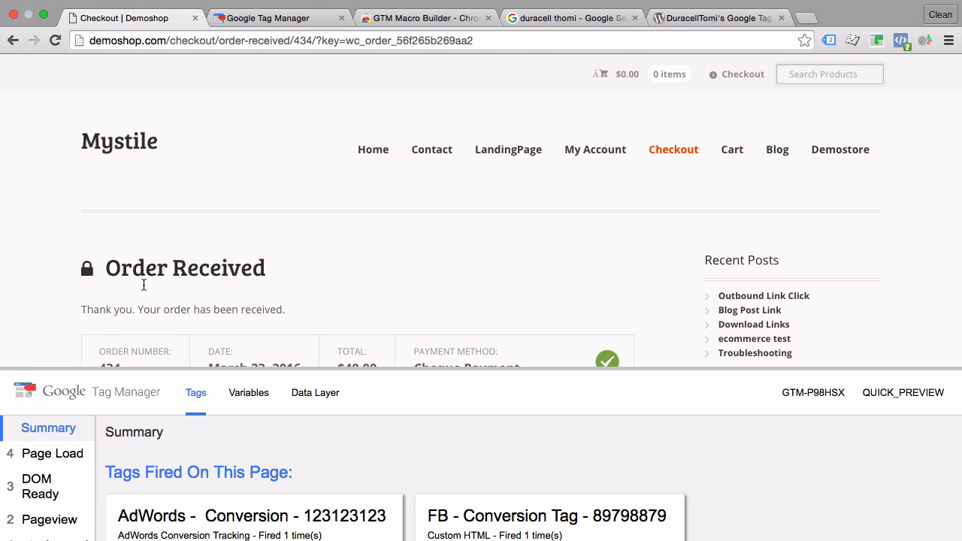
Enlarge the preview pane on the order confirmation page and show the tags fired on the Pageview event
drag(55, 366, 45, 279)
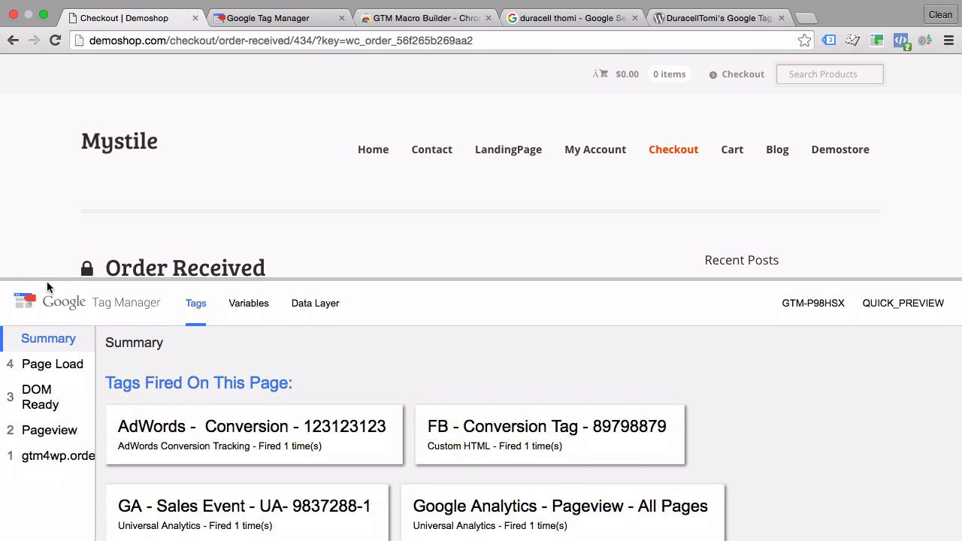
click(50, 456)
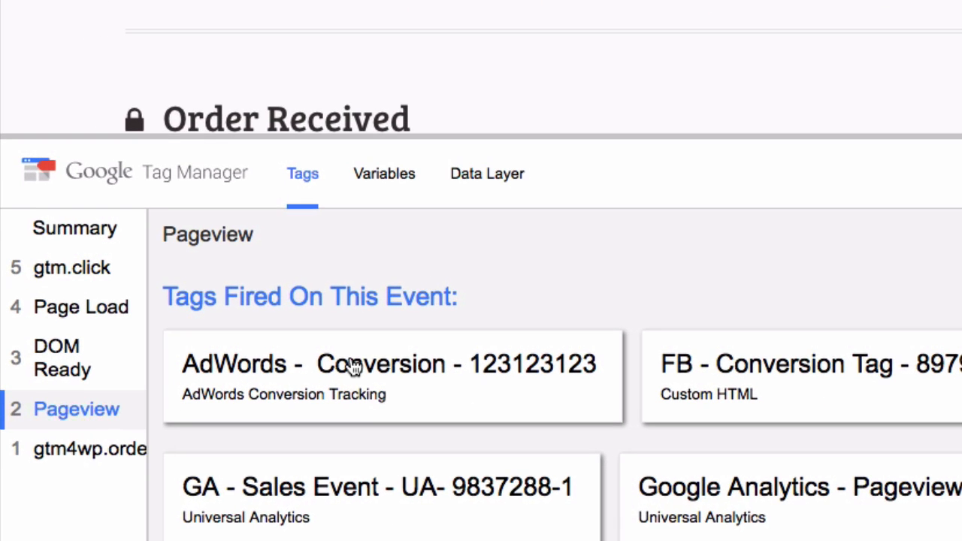
scroll(353, 366, down, 2)
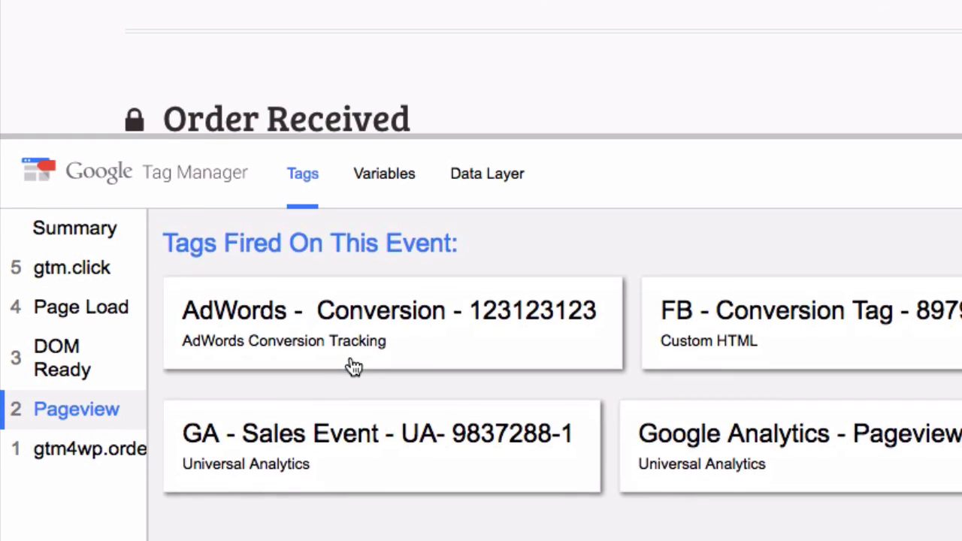
Open the fired AdWords conversion tag, display its variables as values and compare its Value with the order total
click(452, 351)
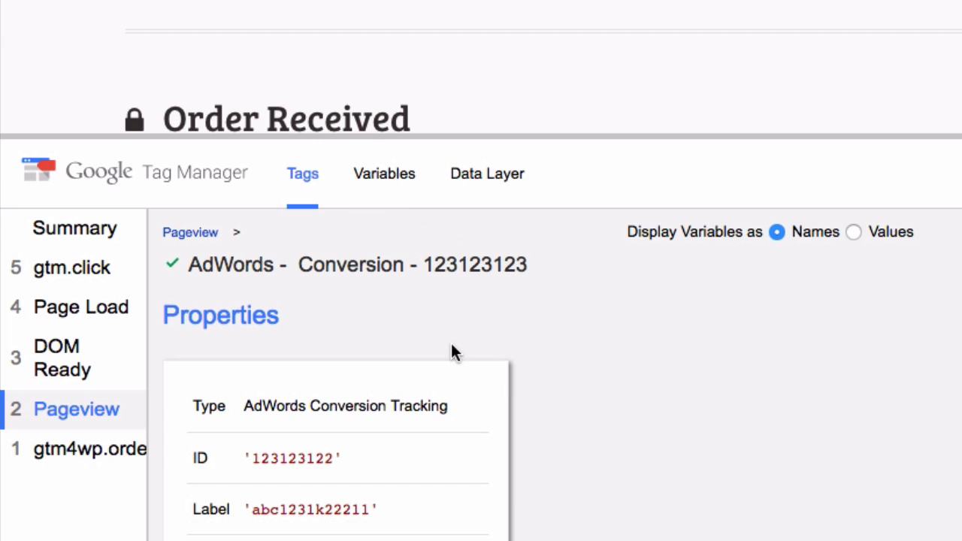
scroll(452, 351, down, 7)
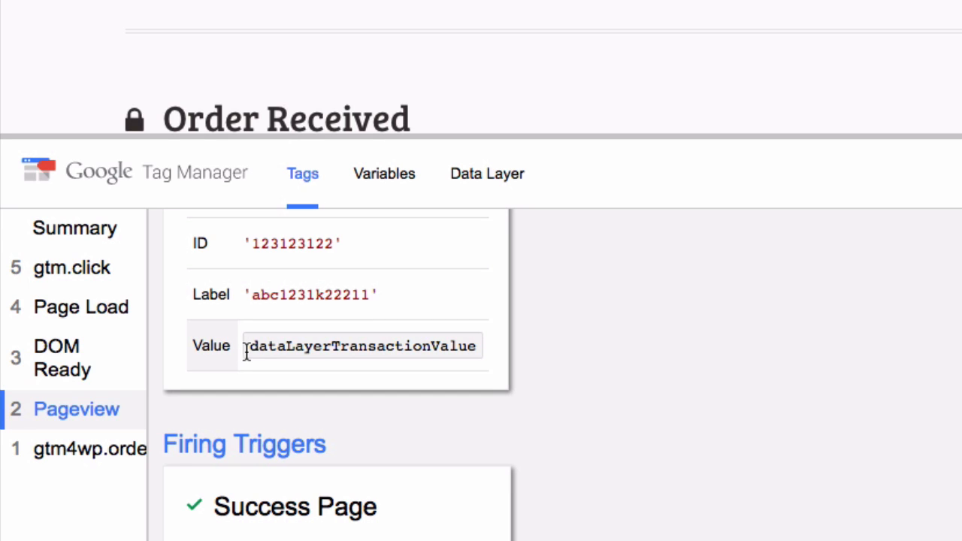
scroll(547, 371, up, 3)
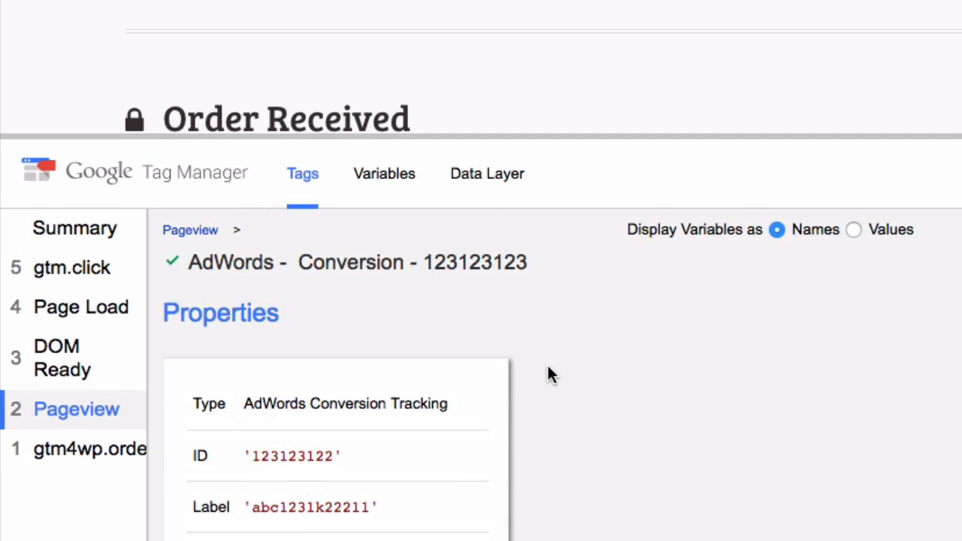
click(857, 231)
scroll(592, 349, down, 5)
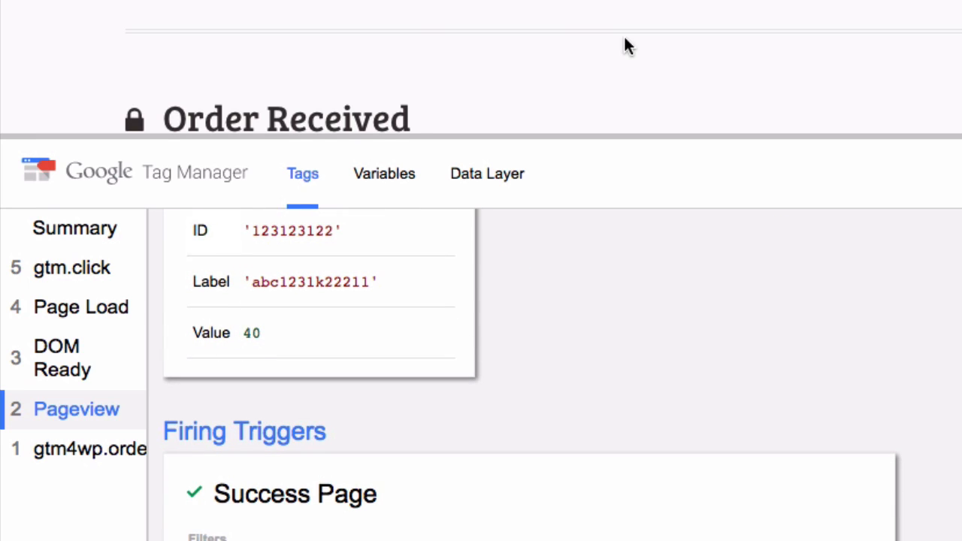
scroll(624, 45, down, 3)
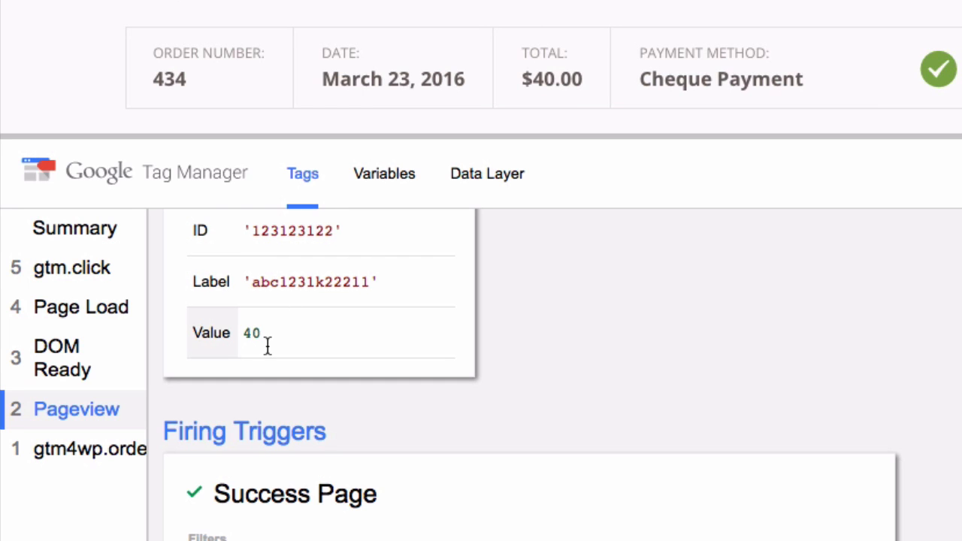
Go back to the Pageview tags and examine the fired Facebook conversion tag's HTML for the purchase value
click(82, 425)
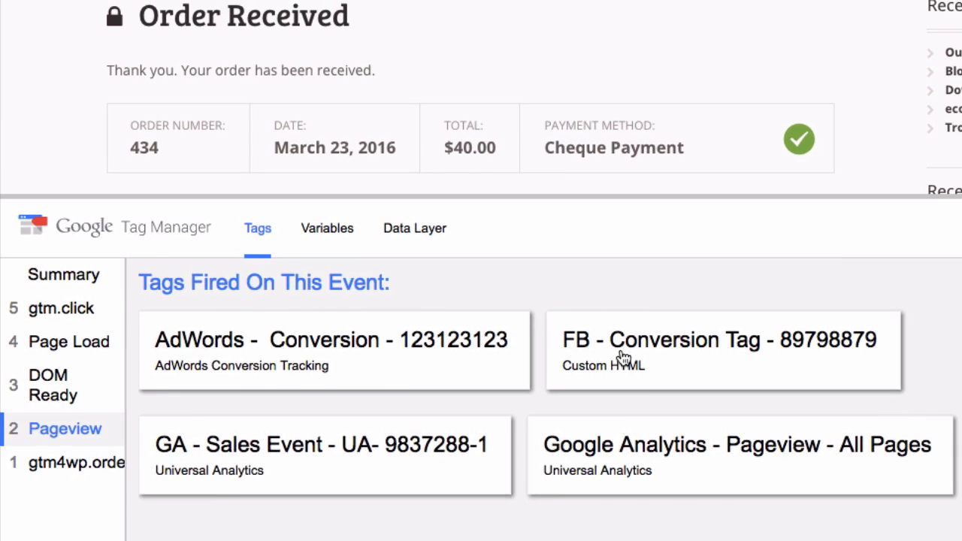
click(668, 336)
scroll(369, 423, up, 5)
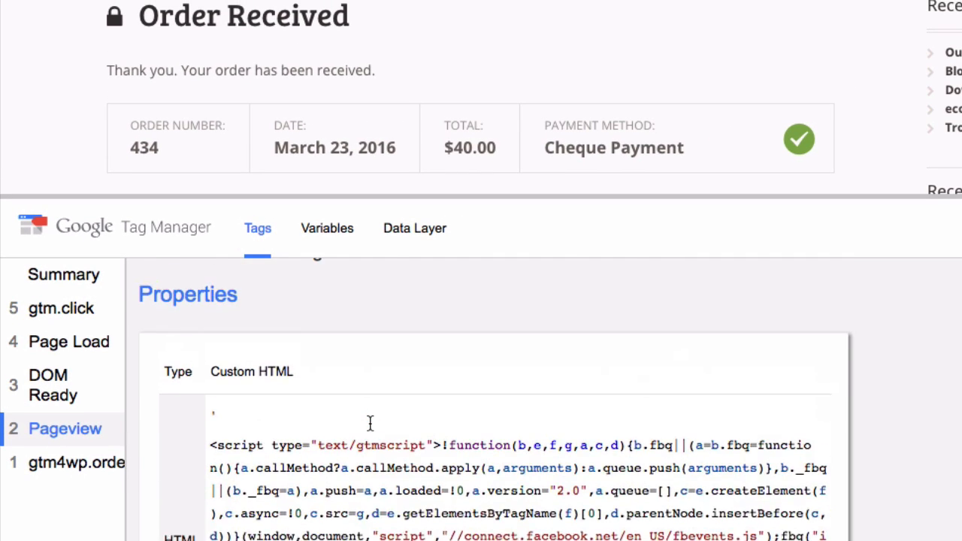
scroll(368, 430, down, 5)
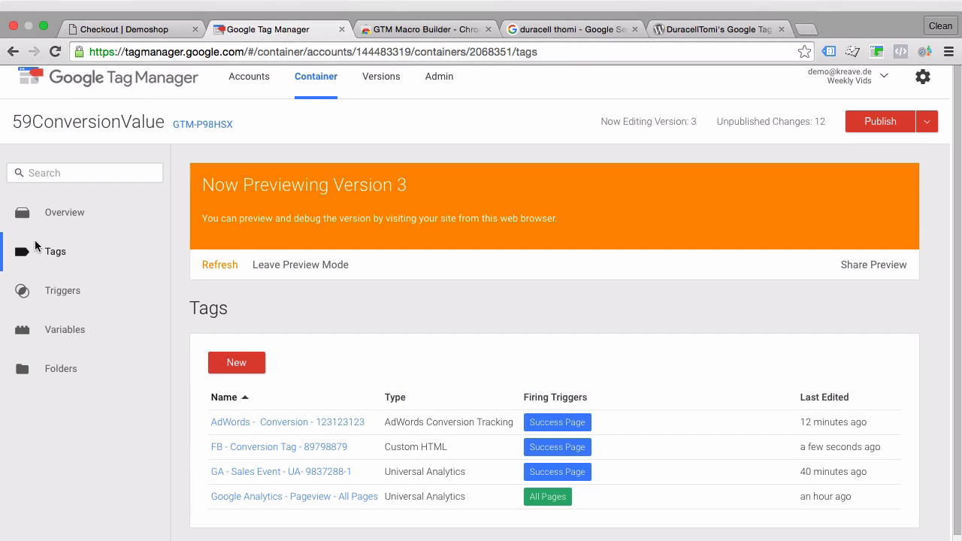
Open the GA Sales Event tag in the container and start editing its tag configuration
scroll(242, 284, down, 1)
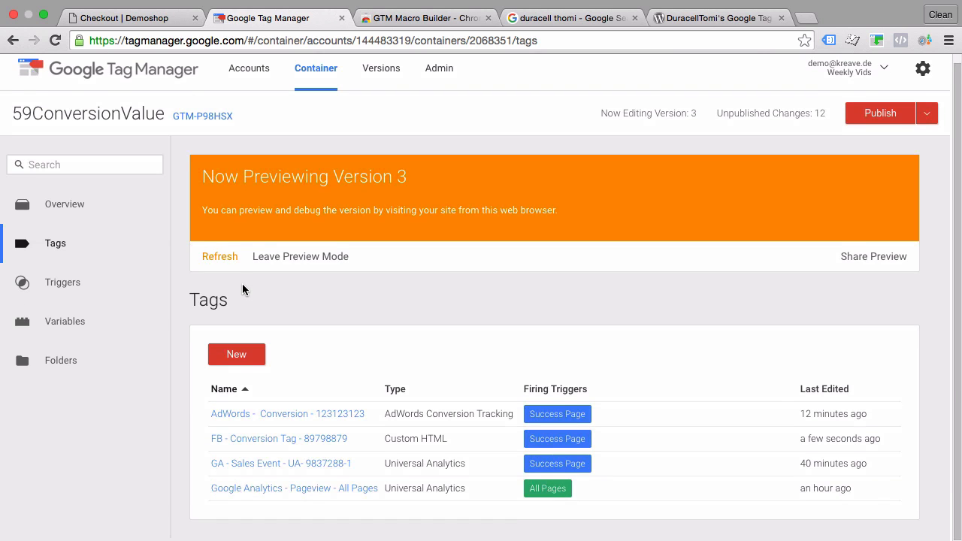
scroll(242, 289, up, 1)
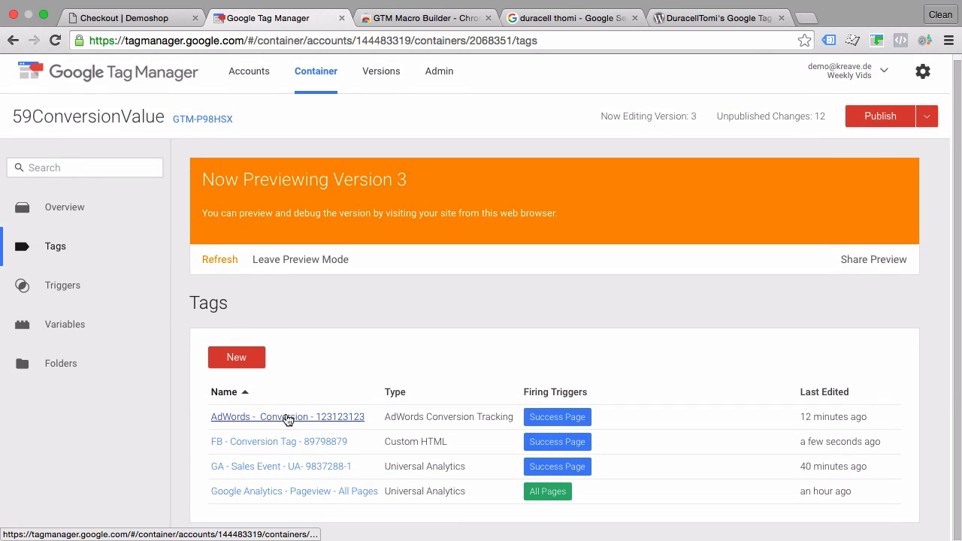
click(243, 478)
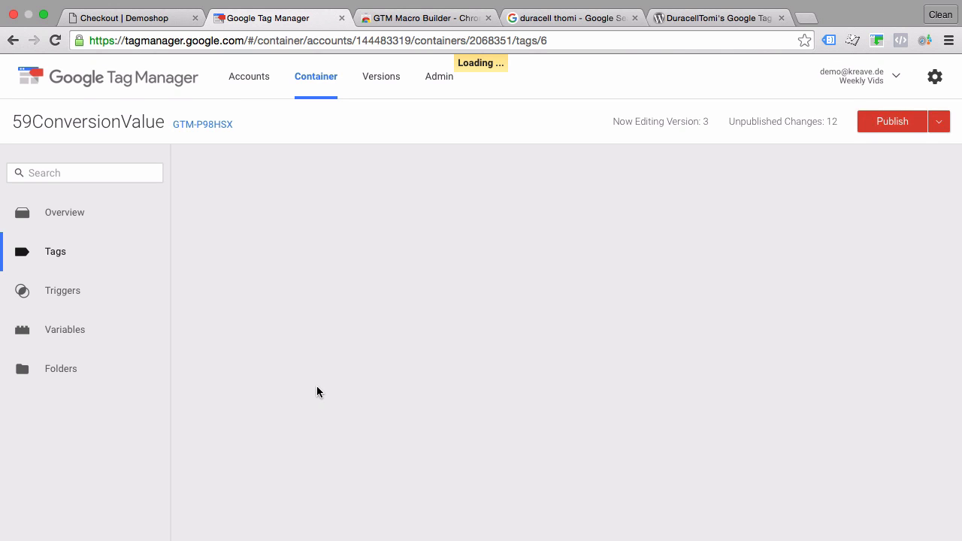
scroll(316, 386, down, 5)
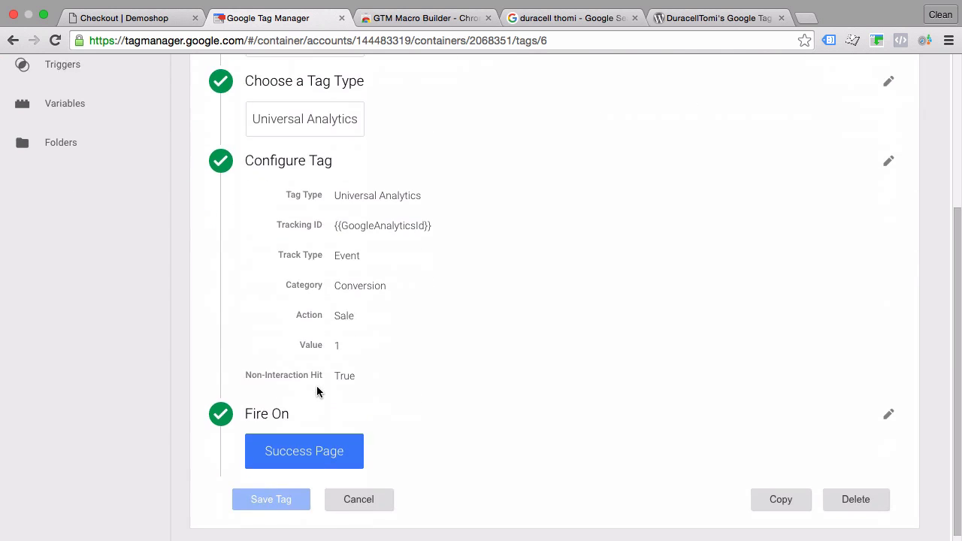
click(444, 361)
Set the event's Value parameter to the {{DomTransactionValue}} variable and save the tag
scroll(372, 346, down, 5)
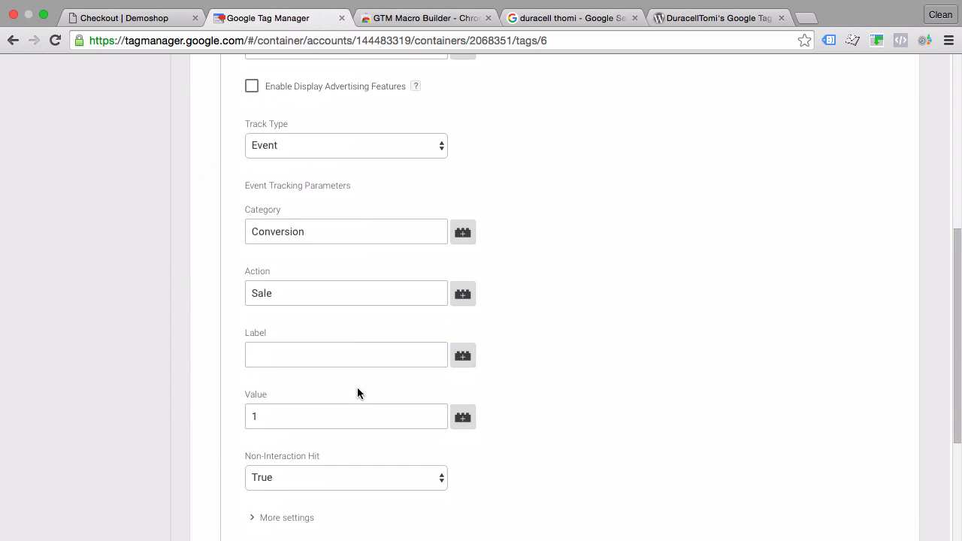
double_click(339, 401)
key(BackSpace)
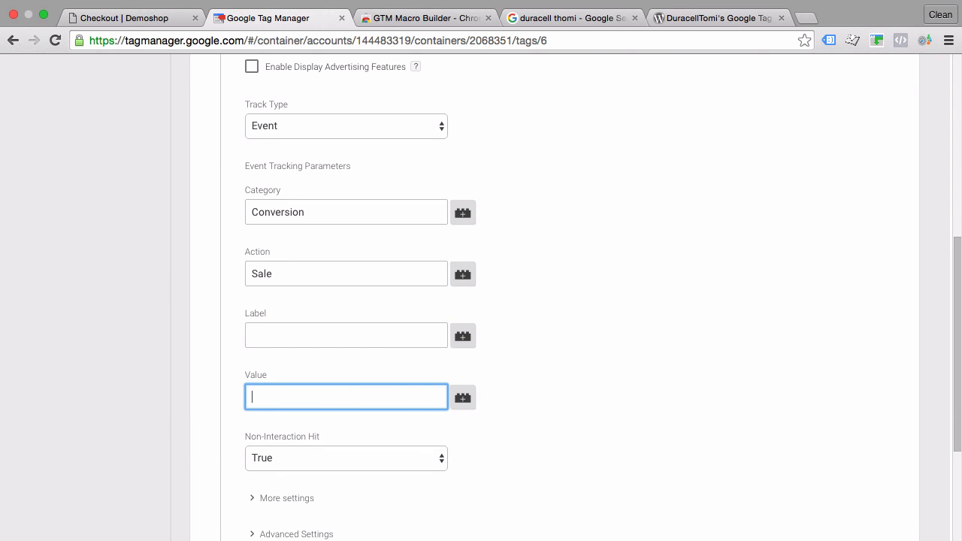
click(463, 400)
scroll(332, 451, up, 1)
click(333, 451)
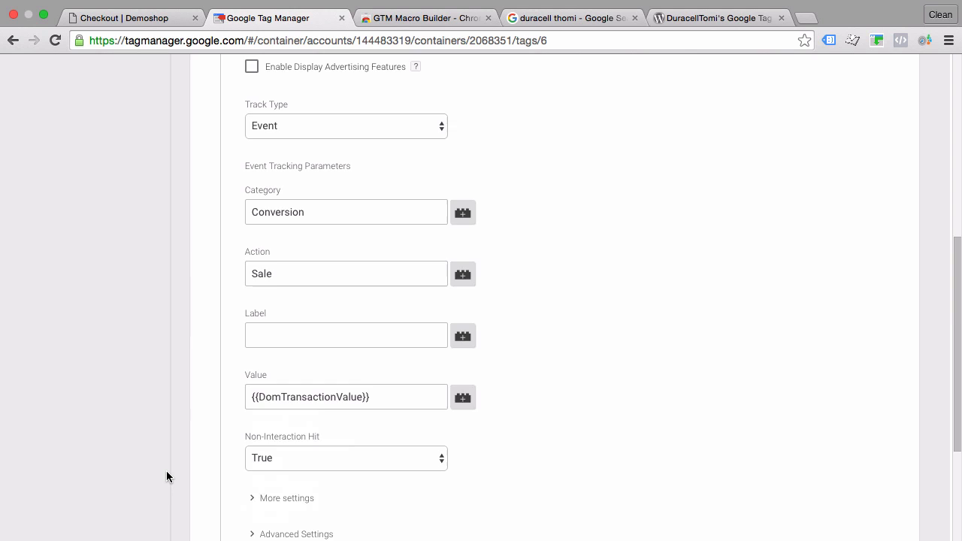
scroll(166, 470, down, 5)
click(263, 490)
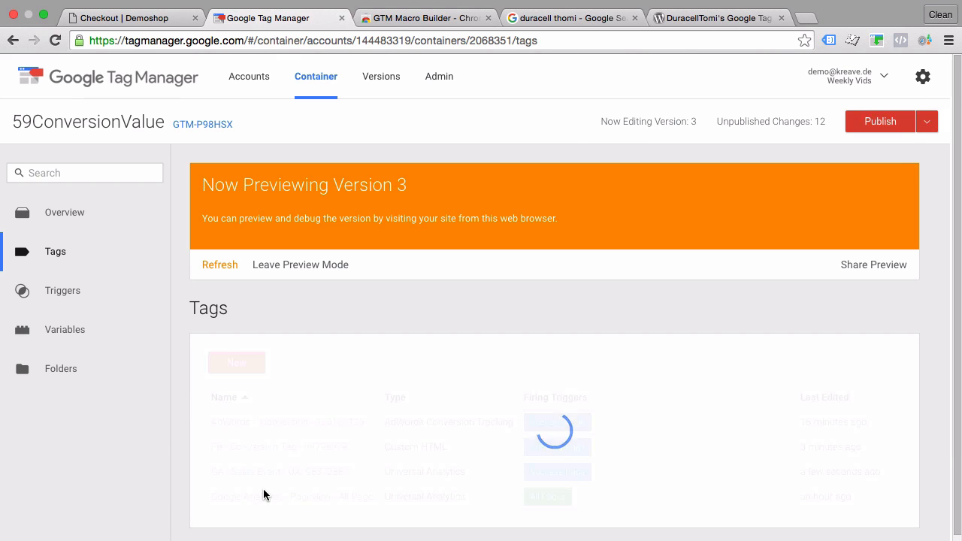